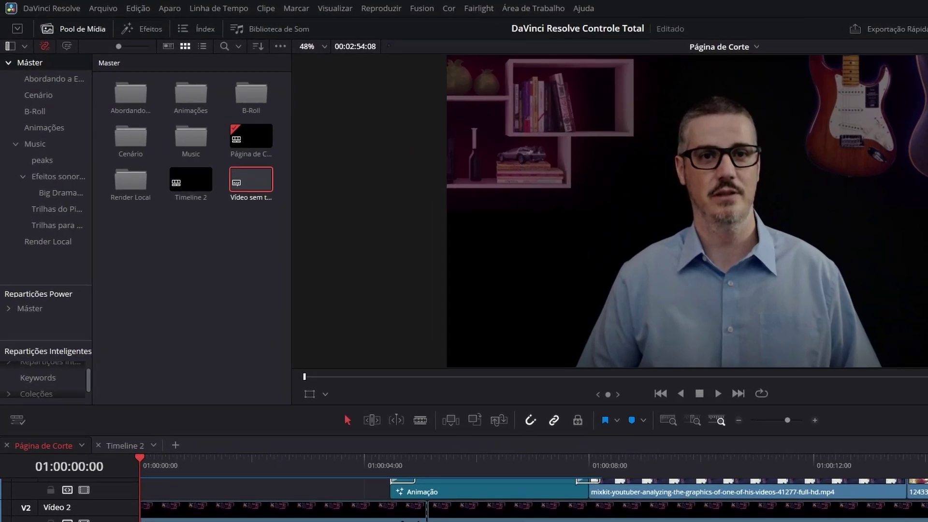
- Place the subtitle clip at the start of Legenda 1, preview later captions, and open its Inspector
{"action": "left_click_drag", "start_coordinate": [202, 144], "coordinate": [197, 386]}
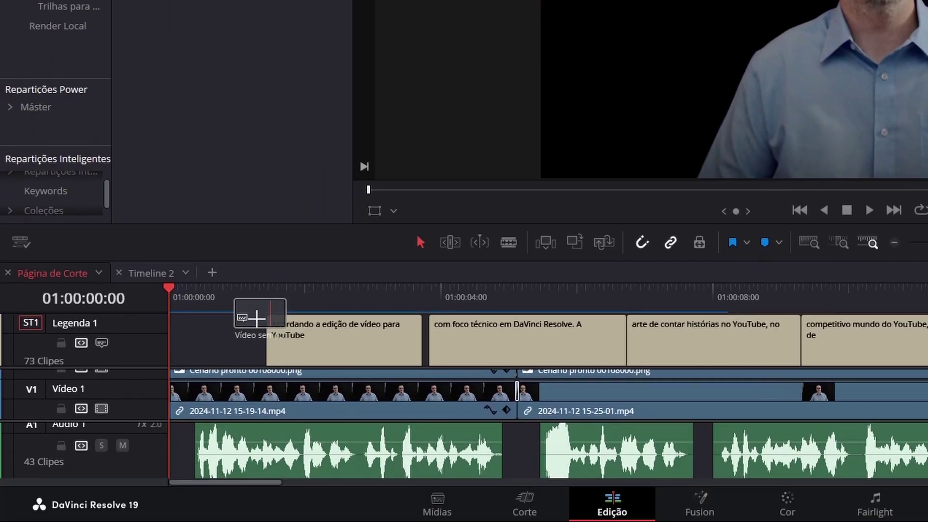
{"action": "left_click_drag", "start_coordinate": [297, 410], "coordinate": [196, 327]}
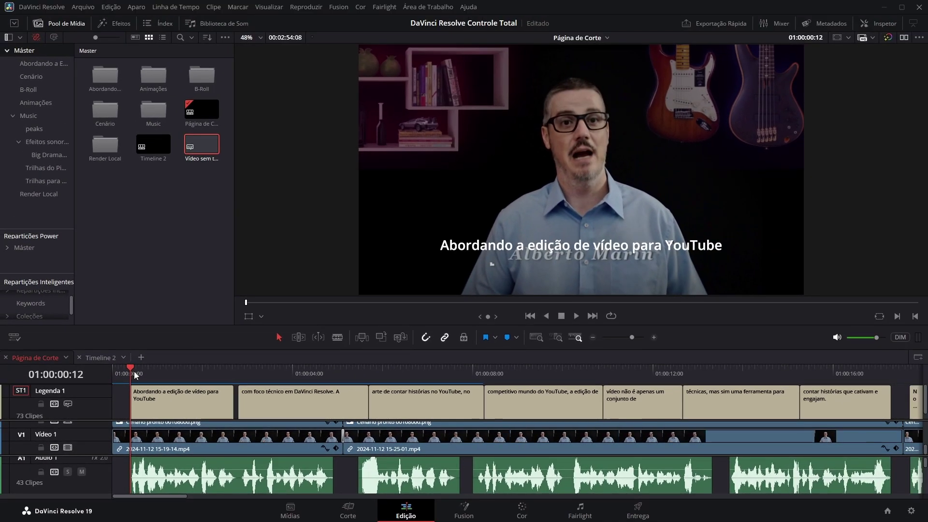
{"action": "left_click_drag", "start_coordinate": [134, 371], "coordinate": [418, 371]}
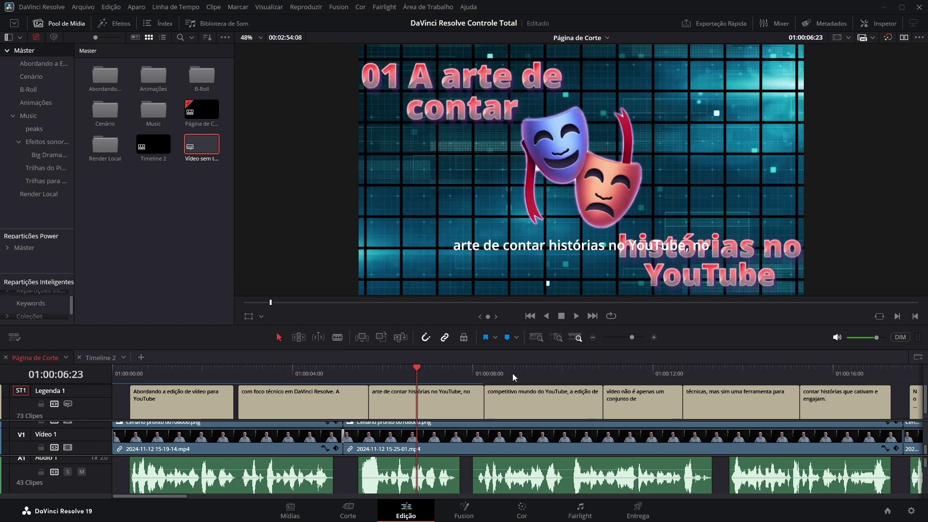
{"action": "left_click", "coordinate": [532, 370]}
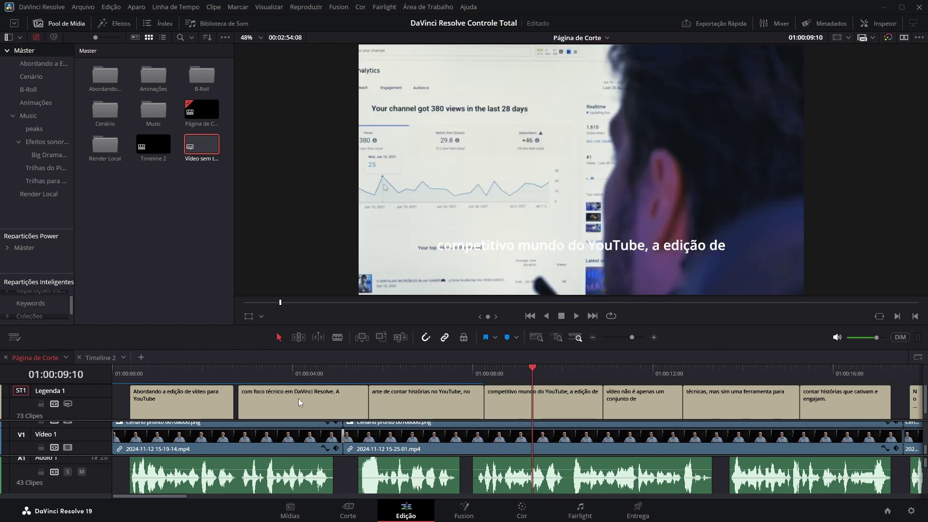
{"action": "double_click", "coordinate": [193, 406]}
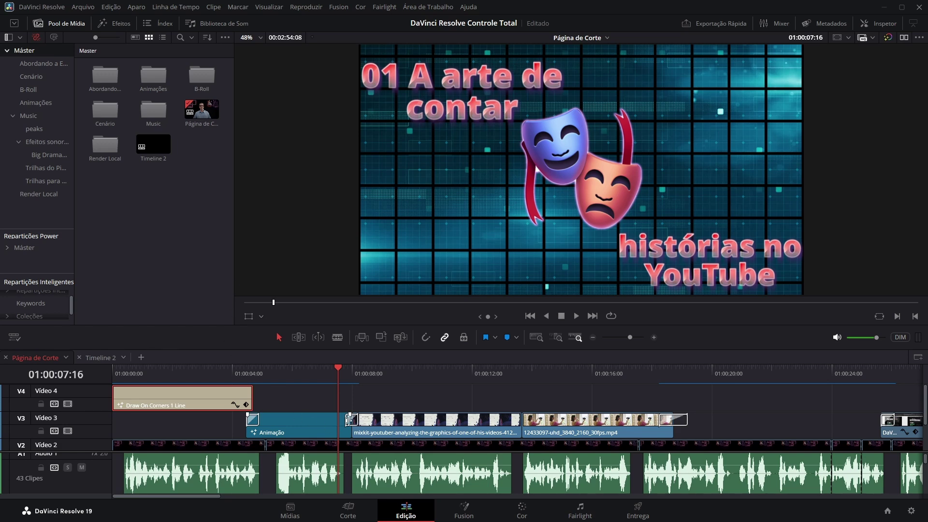
{"action": "left_click", "coordinate": [536, 337]}
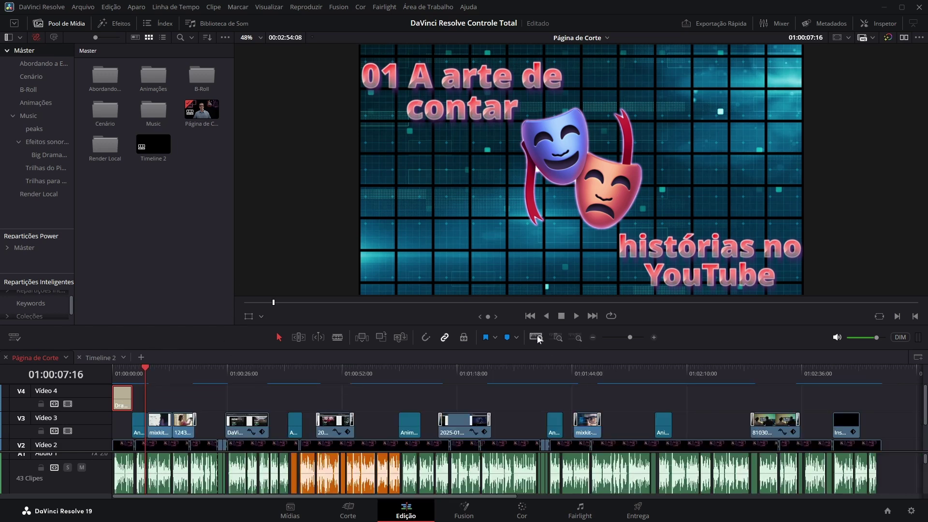
{"action": "scroll", "coordinate": [390, 446], "scroll_direction": "down", "scroll_amount": 3}
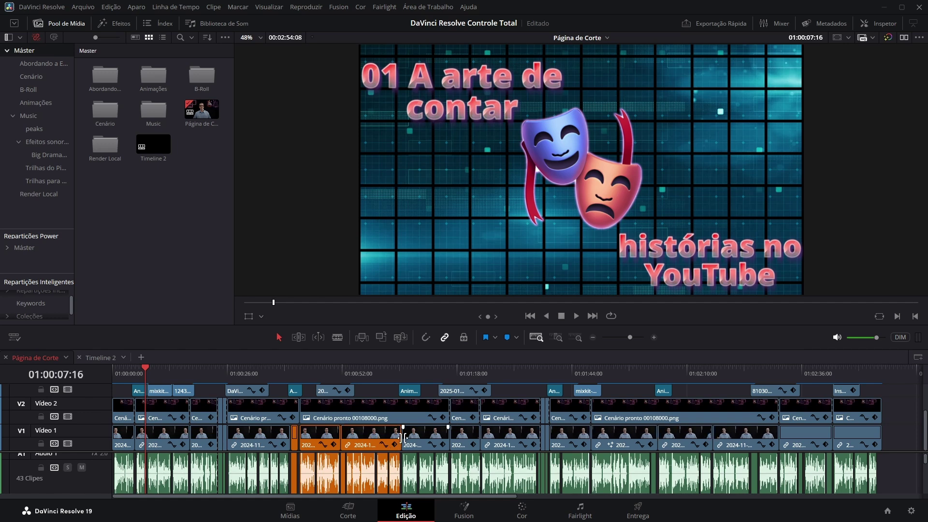
{"action": "scroll", "coordinate": [271, 402], "scroll_direction": "up", "scroll_amount": 2}
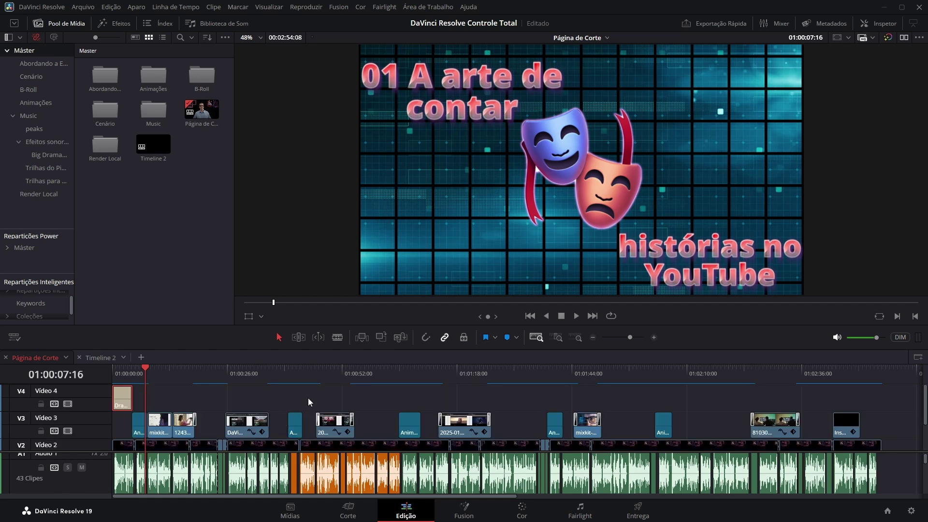
{"action": "scroll", "coordinate": [309, 398], "scroll_direction": "down", "scroll_amount": 2}
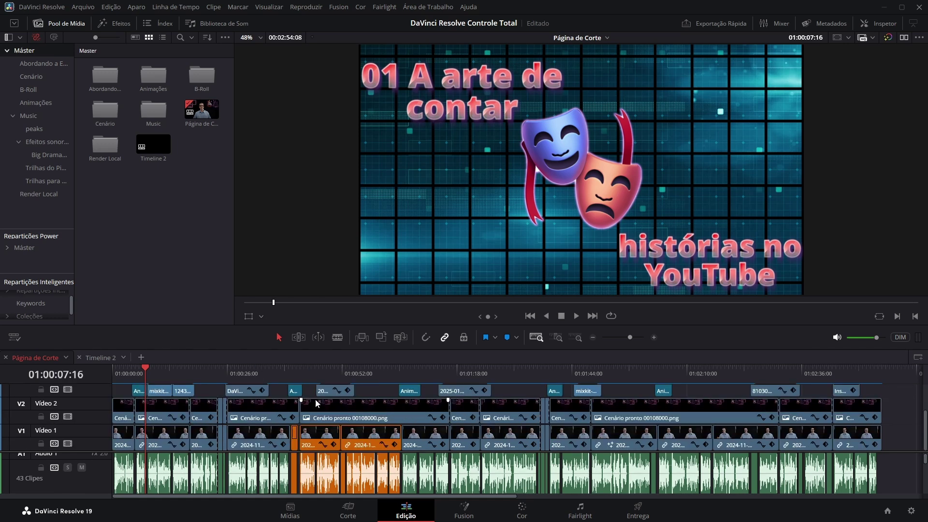
{"action": "left_click", "coordinate": [463, 510]}
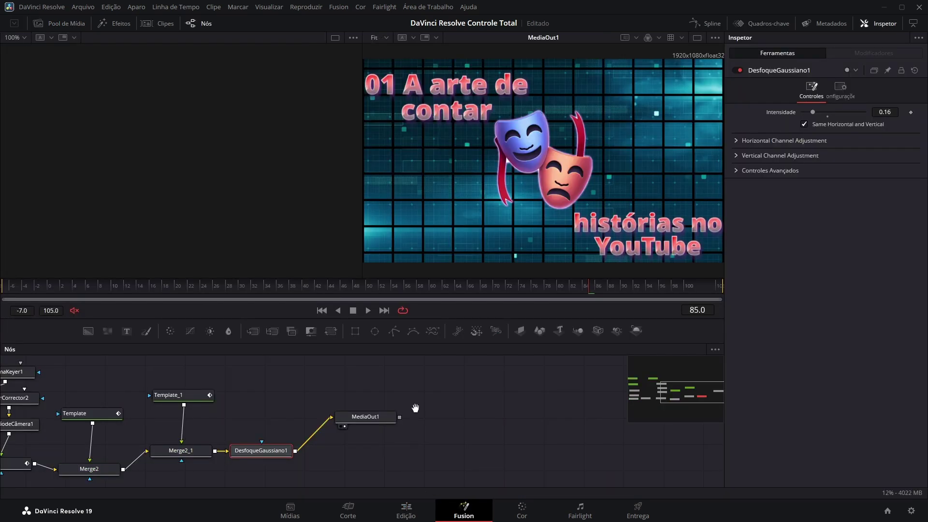
{"action": "mouse_move", "coordinate": [415, 409]}
{"action": "left_mouse_down"}
{"action": "mouse_move", "coordinate": [591, 425]}
{"action": "mouse_move", "coordinate": [603, 417]}
{"action": "left_mouse_up"}
{"action": "scroll", "coordinate": [456, 391], "scroll_direction": "down", "scroll_amount": 4}
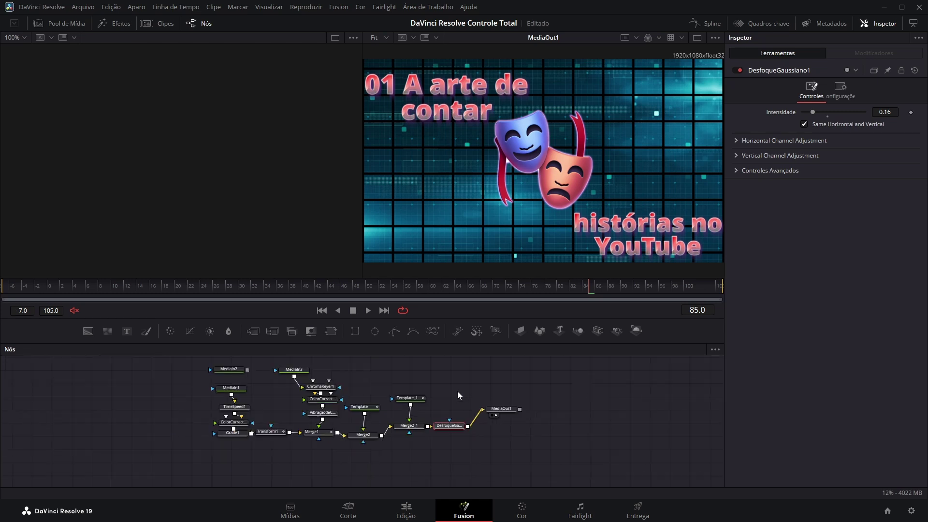
{"action": "scroll", "coordinate": [470, 387], "scroll_direction": "up", "scroll_amount": 2}
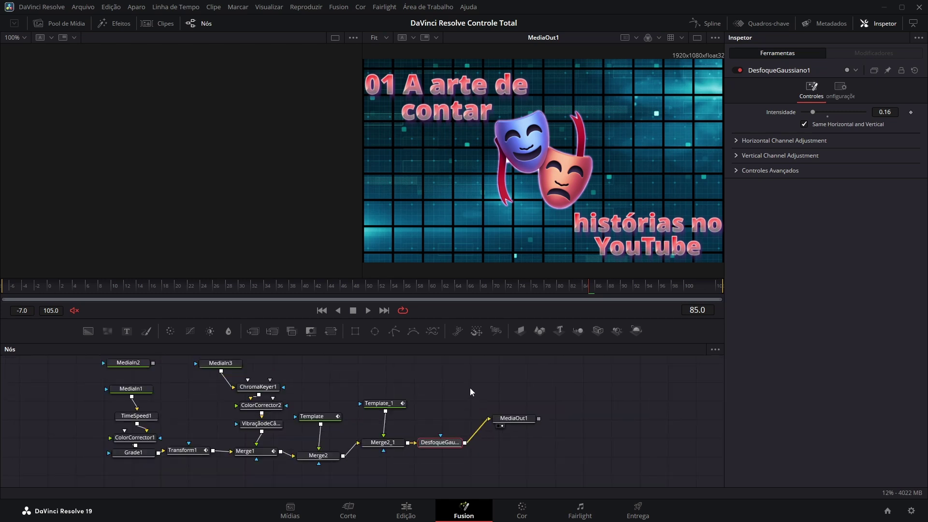
{"action": "scroll", "coordinate": [469, 389], "scroll_direction": "up", "scroll_amount": 2}
{"action": "scroll", "coordinate": [464, 402], "scroll_direction": "up", "scroll_amount": 2}
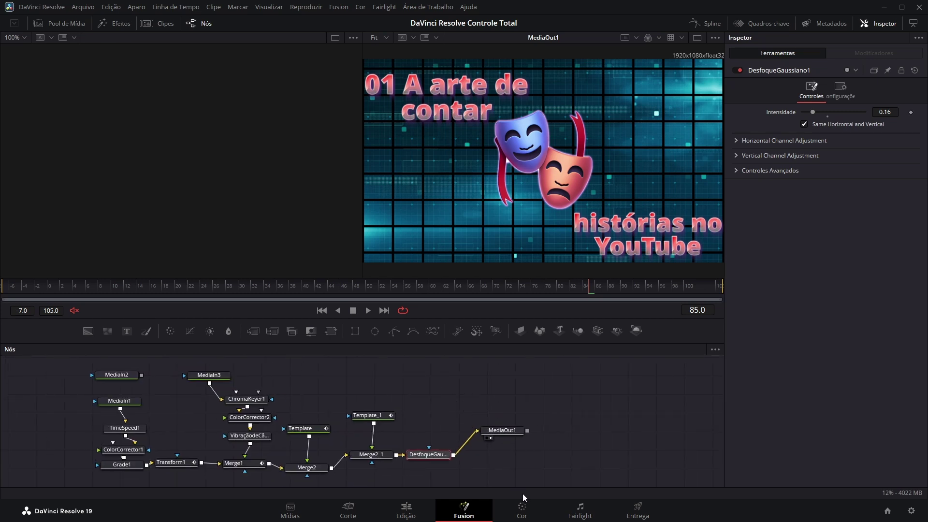
{"action": "left_click", "coordinate": [523, 511]}
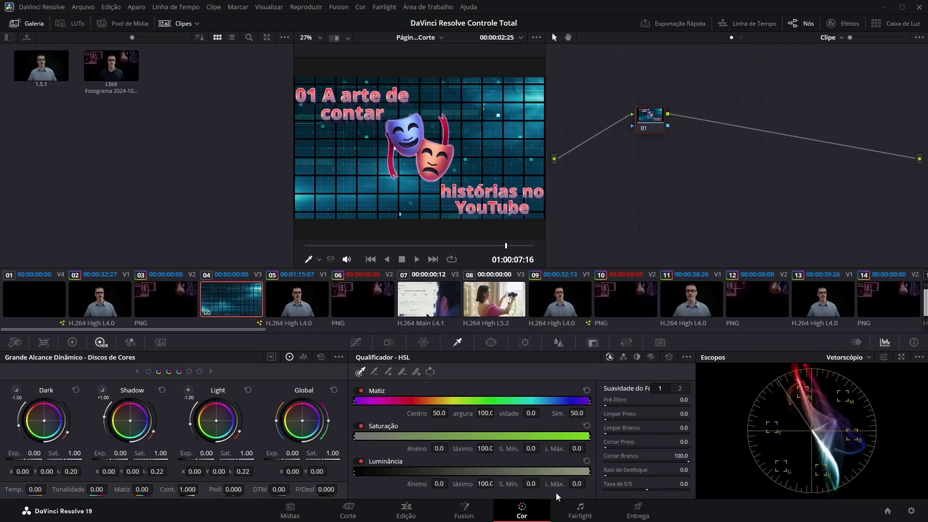
{"action": "left_click", "coordinate": [580, 517]}
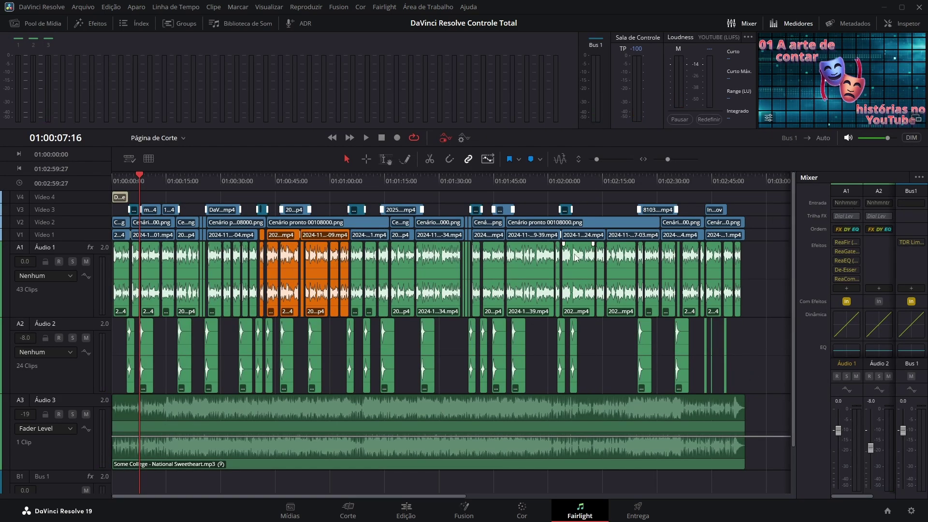
- Back on the Edit page, browse the Efeitos Títulos templates down to the Legendas entry
{"action": "left_click", "coordinate": [411, 514]}
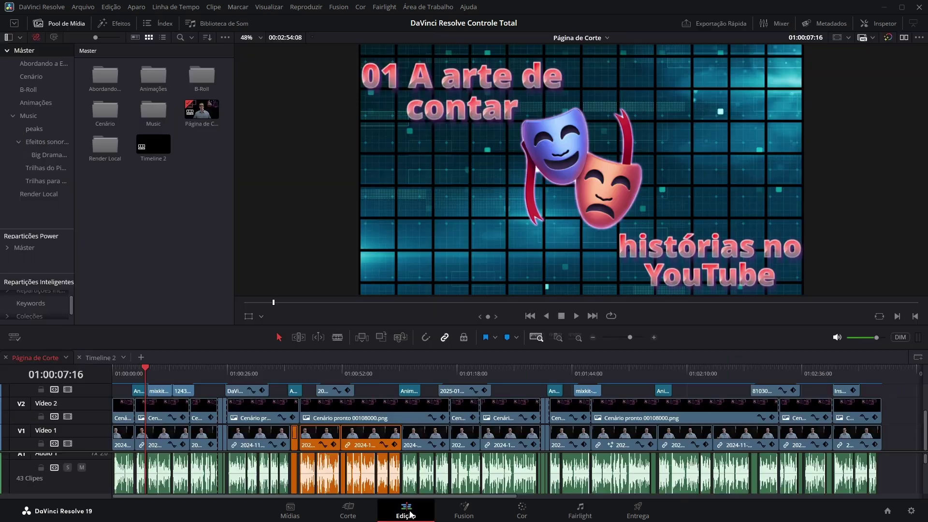
{"action": "scroll", "coordinate": [182, 408], "scroll_direction": "up", "scroll_amount": 2}
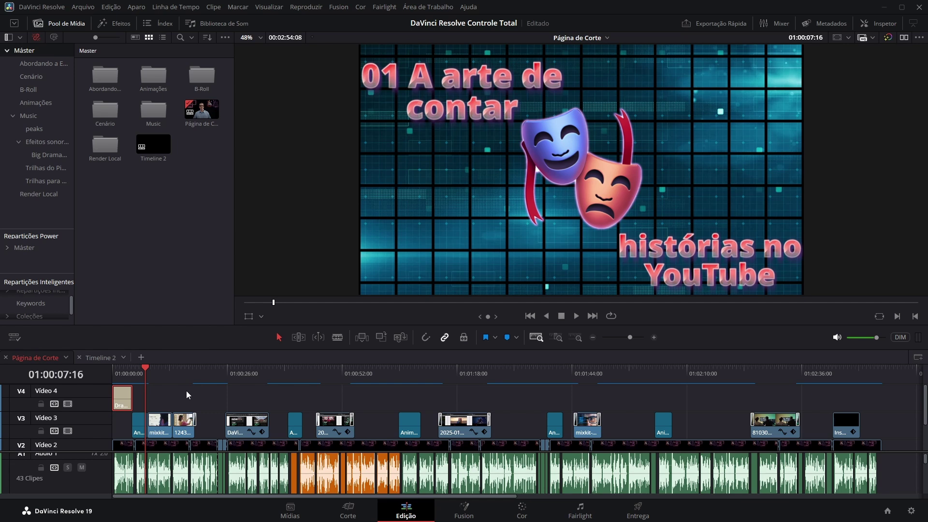
{"action": "left_click", "coordinate": [119, 23]}
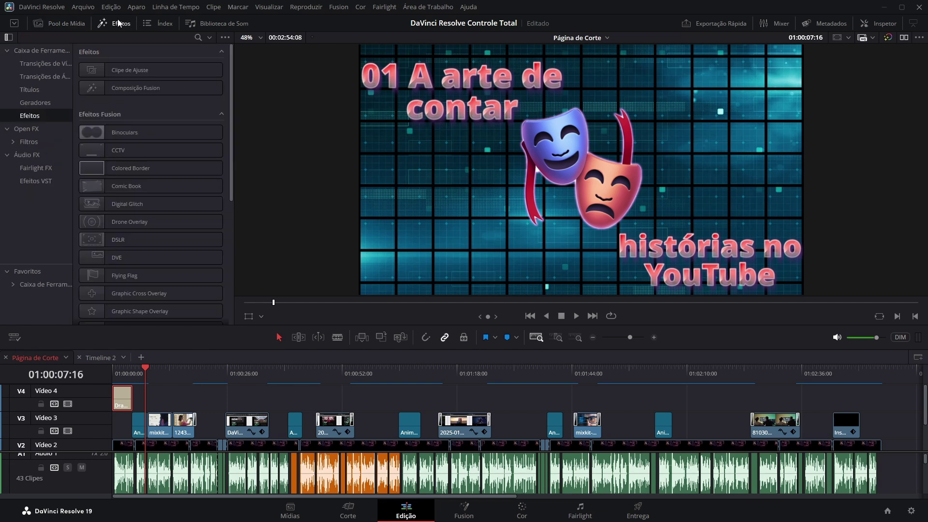
{"action": "left_click", "coordinate": [34, 90]}
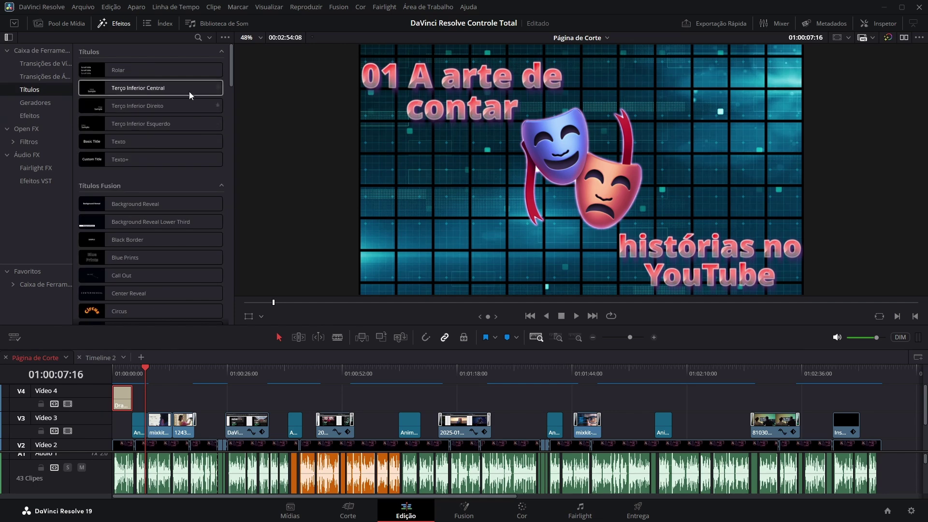
{"action": "left_click_drag", "start_coordinate": [230, 70], "coordinate": [239, 323]}
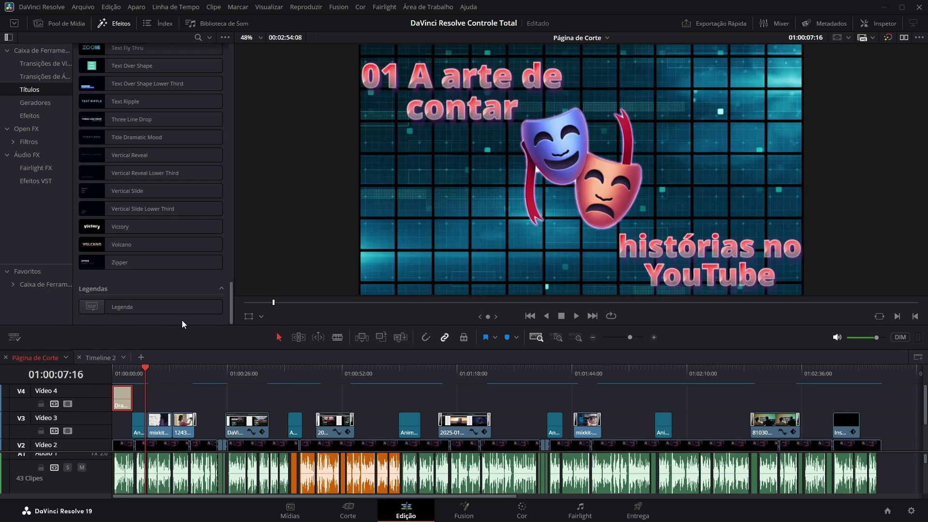
{"action": "left_click", "coordinate": [639, 512]}
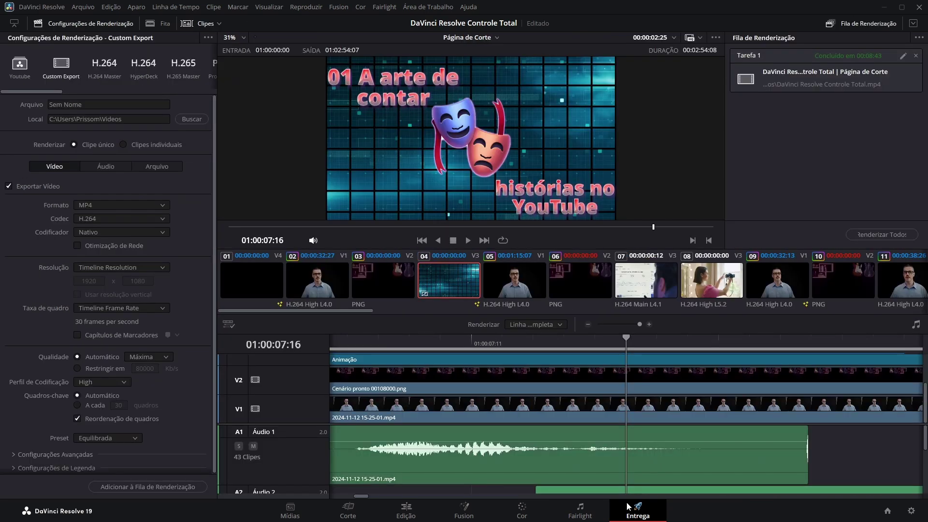
- Name the output file Legendas, clear the old finished job, and render the queued job
{"action": "left_click", "coordinate": [95, 105]}
{"action": "type", "text": "L"}
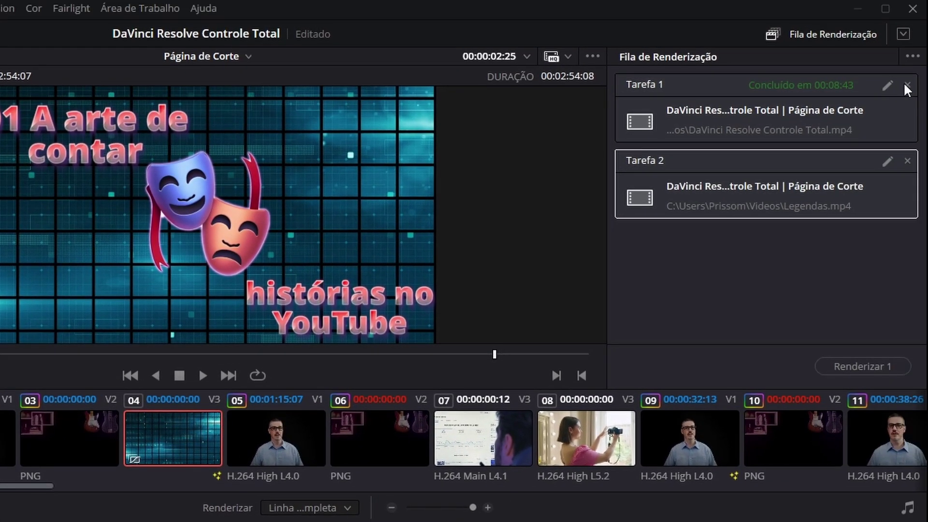
{"action": "left_click", "coordinate": [907, 85]}
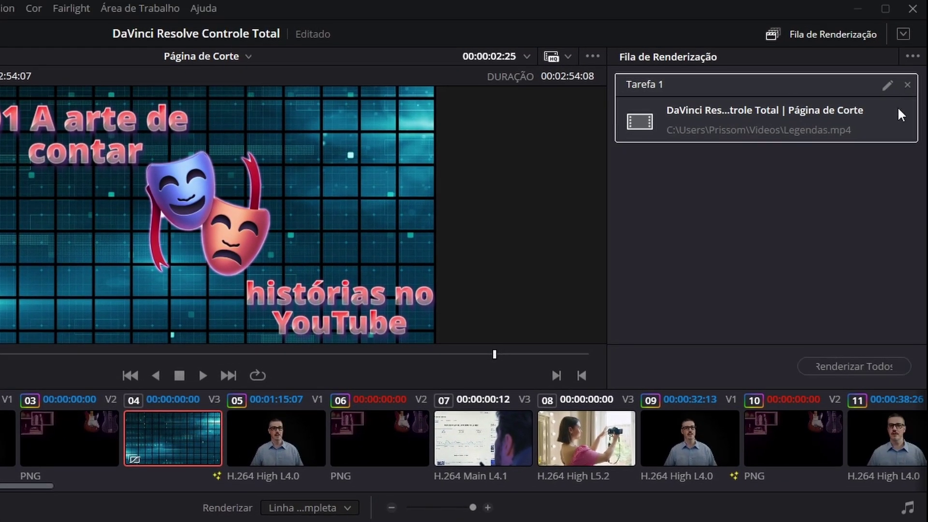
{"action": "left_click", "coordinate": [833, 365]}
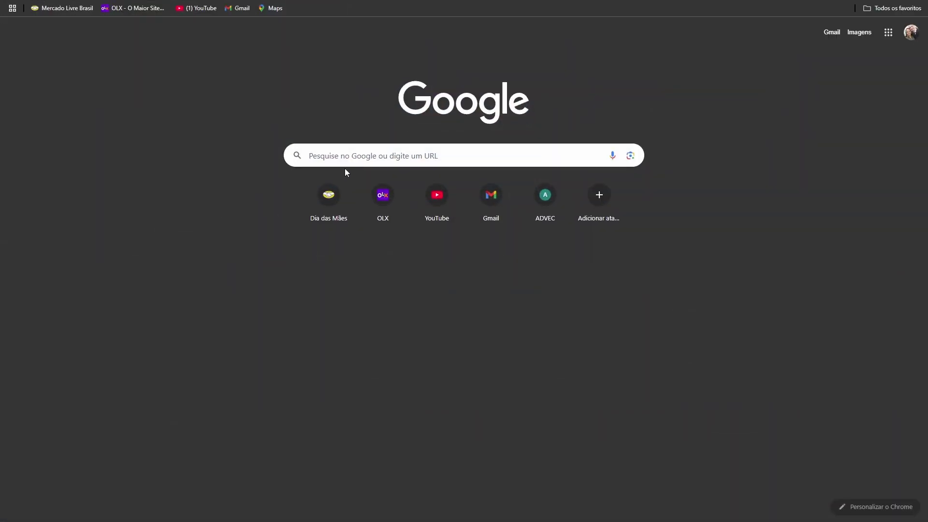
- Search Google for 'clipchamp - editor e criador de vídeos gratuito' and open Clipchamp's site
{"action": "left_click", "coordinate": [342, 162]}
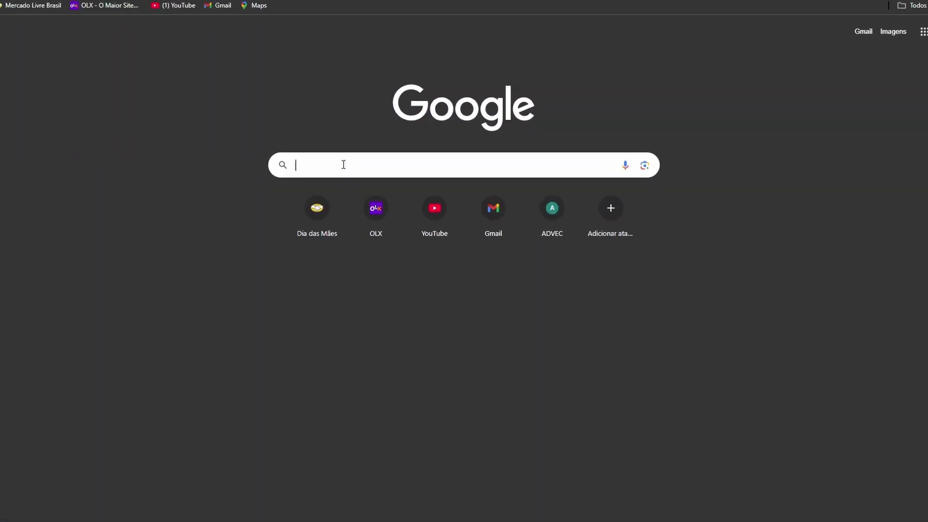
{"action": "type", "text": "clip"}
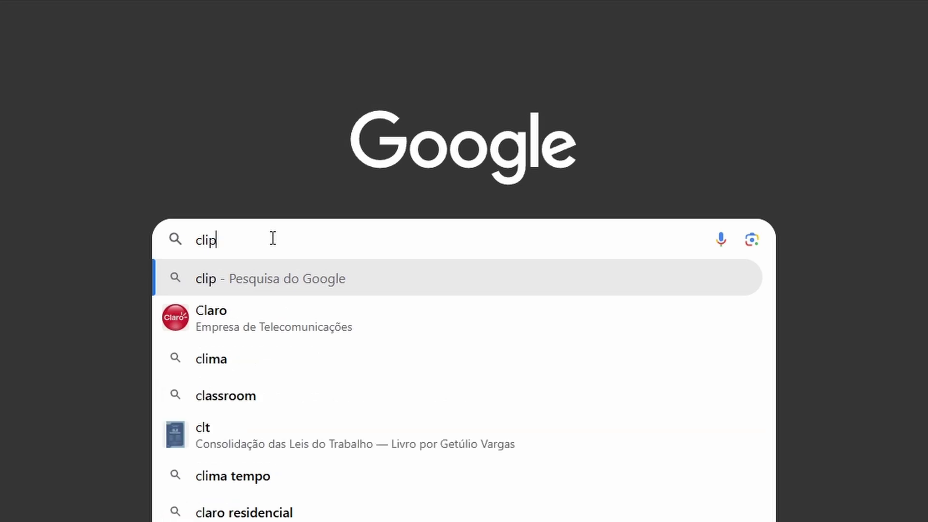
{"action": "type", "text": "champ"}
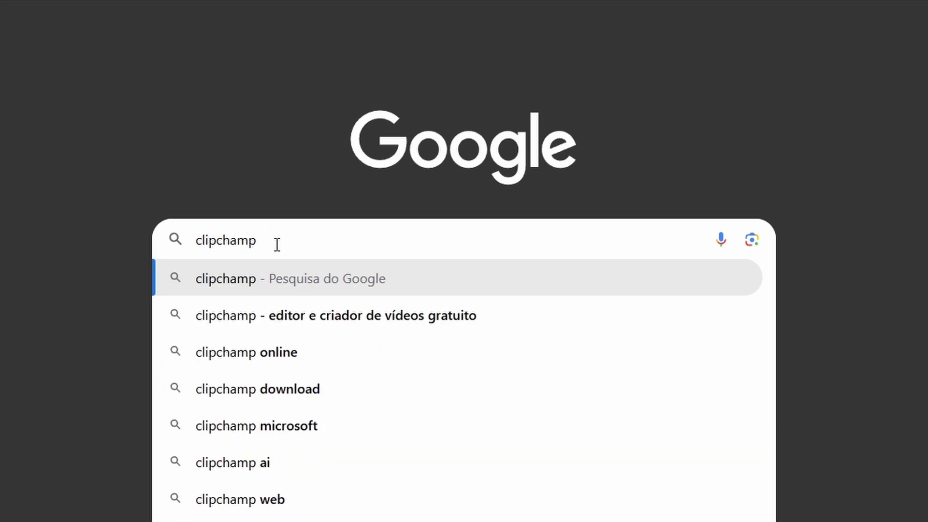
{"action": "left_click", "coordinate": [462, 316]}
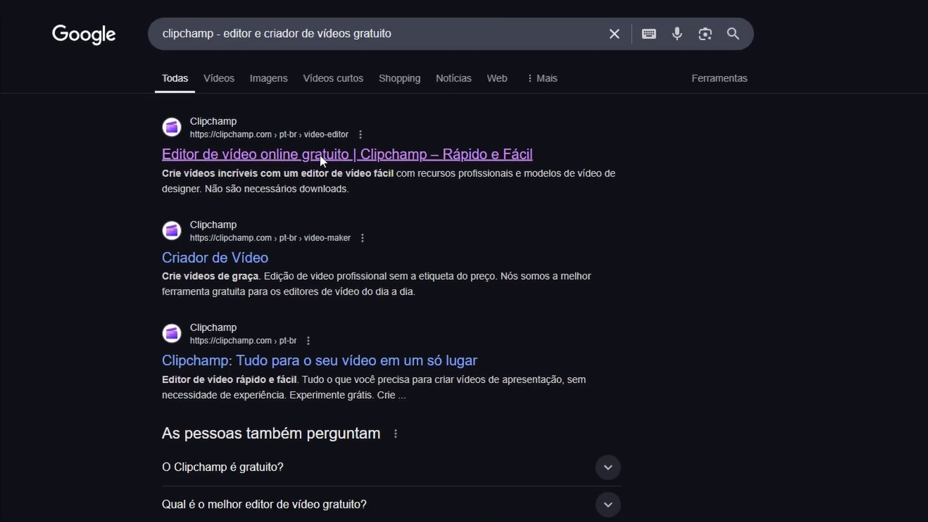
{"action": "left_click", "coordinate": [320, 155]}
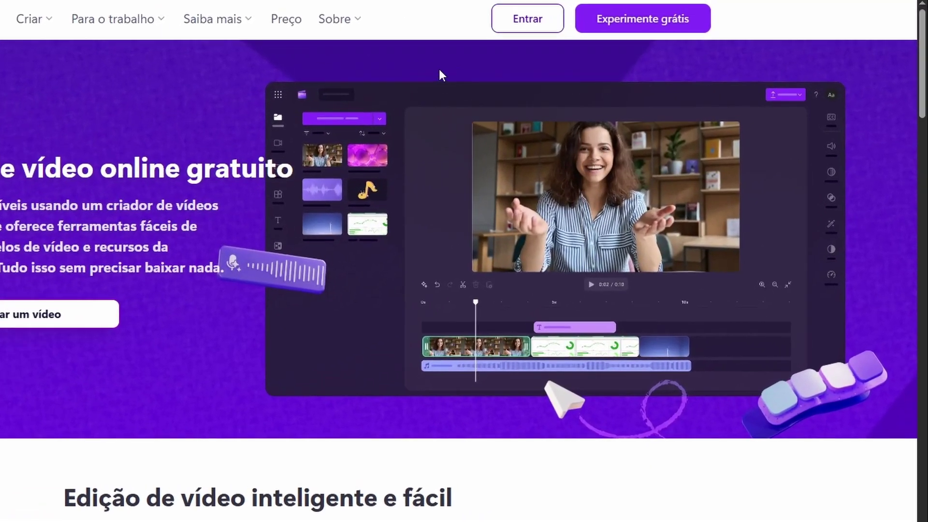
- Sign in to Clipchamp with a Google account and scroll through the home page
{"action": "left_click", "coordinate": [498, 24]}
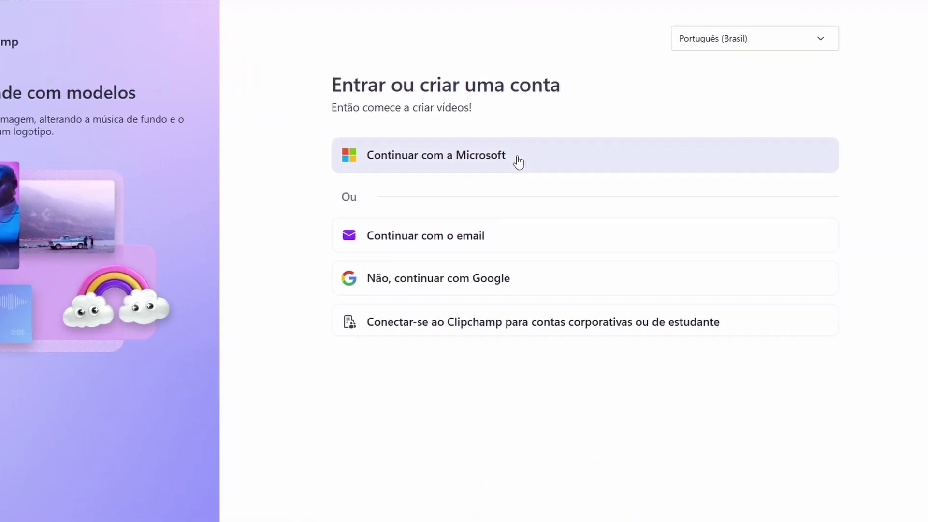
{"action": "left_click", "coordinate": [464, 281]}
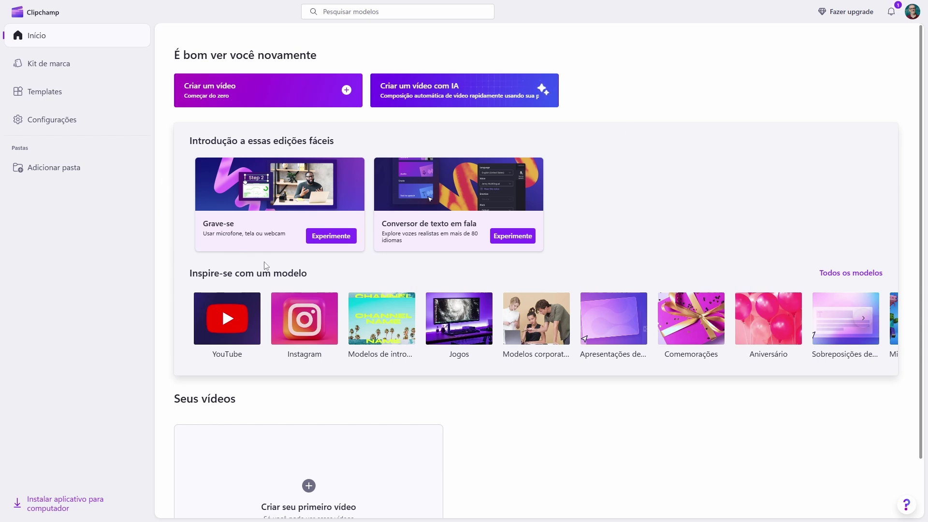
{"action": "scroll", "coordinate": [662, 205], "scroll_direction": "down", "scroll_amount": 2}
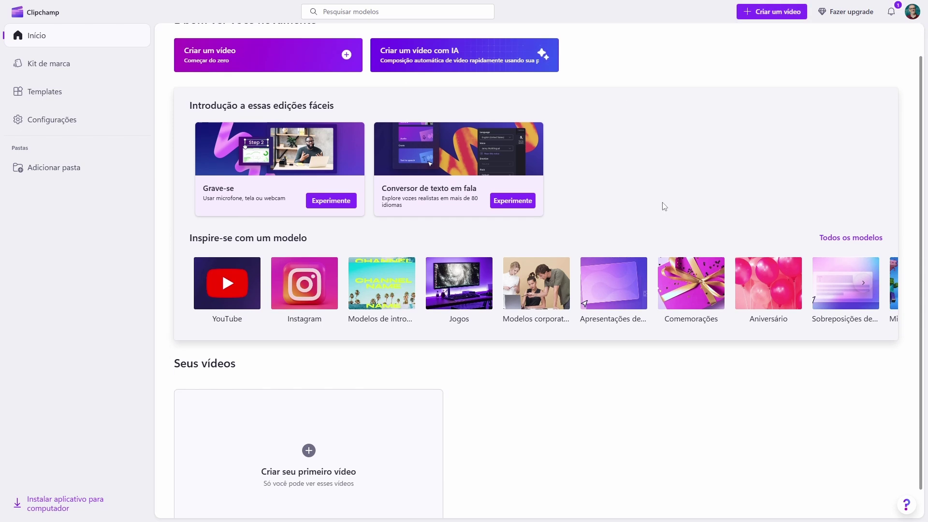
{"action": "scroll", "coordinate": [627, 430], "scroll_direction": "up", "scroll_amount": 2}
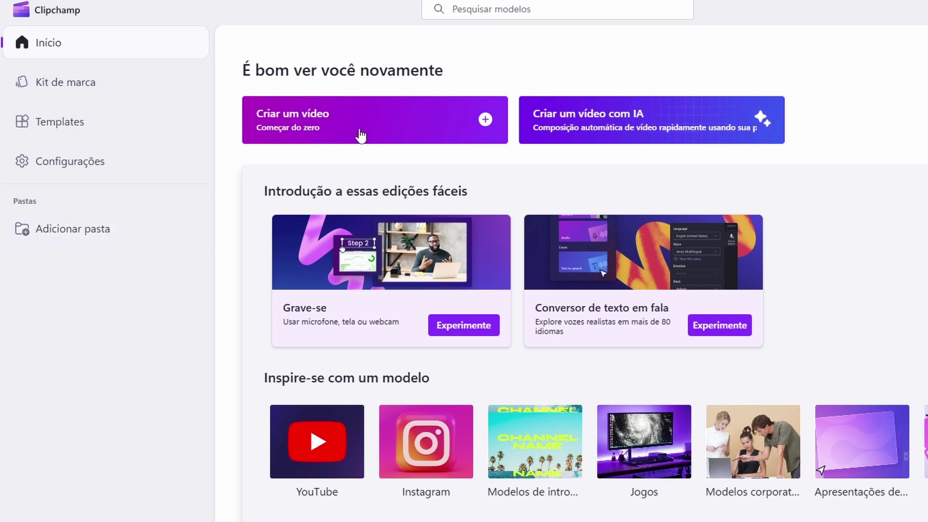
- Create a blank video and tour Gravar e criar, Biblioteca, Templates, Texto, Transições and Kit de marca
{"action": "left_click", "coordinate": [404, 129]}
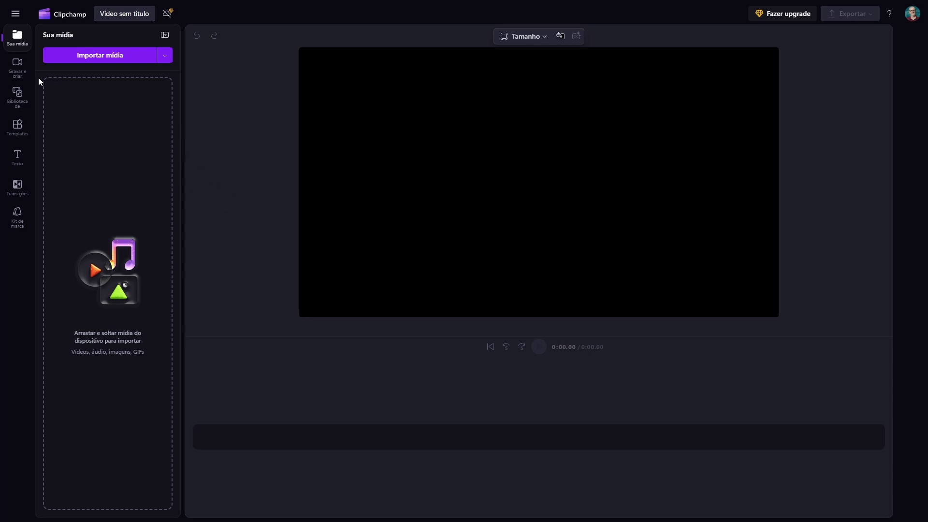
{"action": "left_click", "coordinate": [23, 75]}
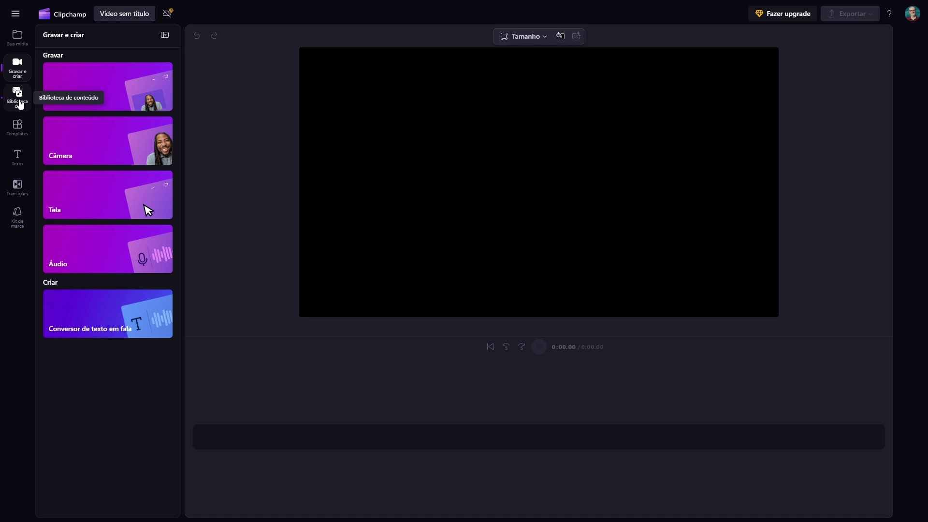
{"action": "left_click", "coordinate": [18, 95]}
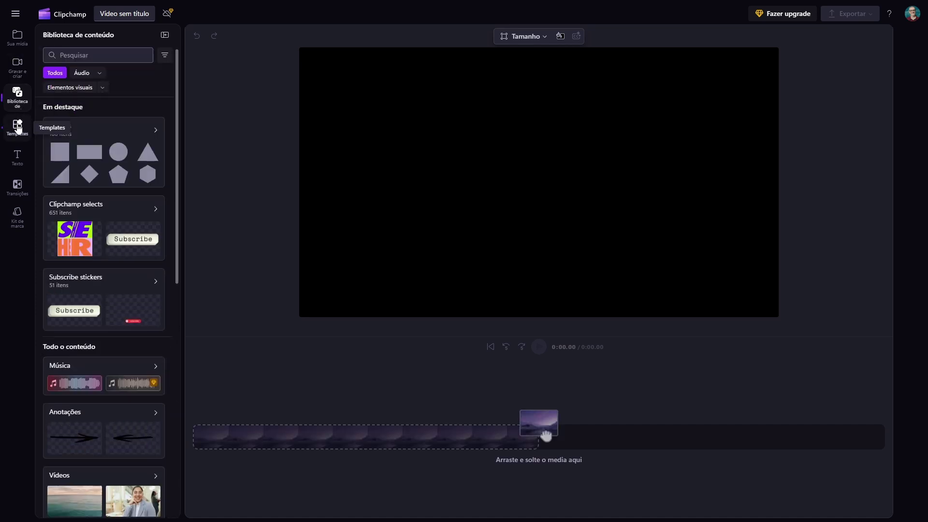
{"action": "left_click", "coordinate": [17, 126]}
{"action": "left_click", "coordinate": [17, 161]}
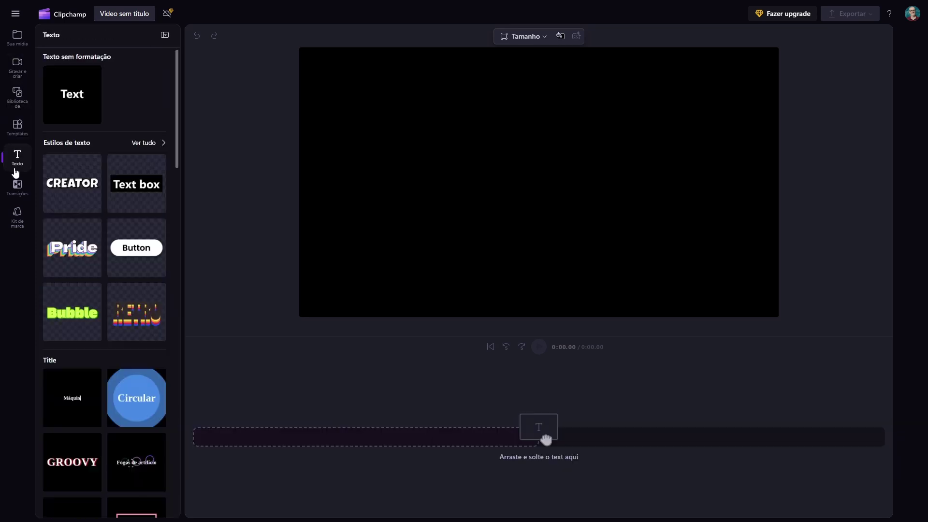
{"action": "left_click", "coordinate": [16, 193]}
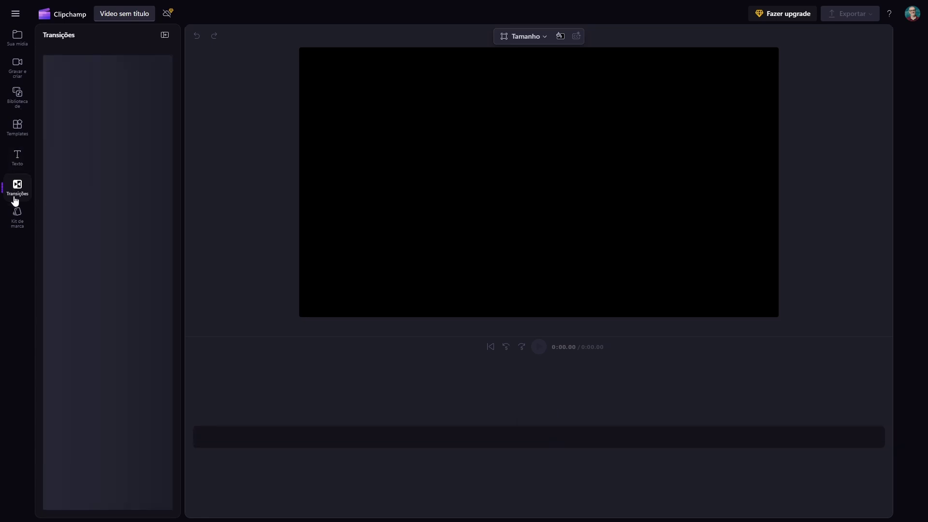
{"action": "left_click", "coordinate": [26, 212]}
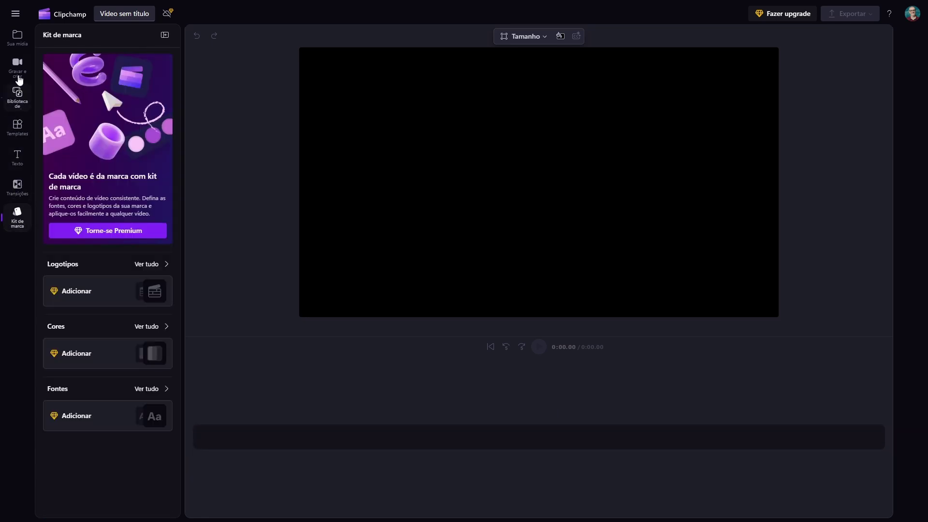
{"action": "left_click", "coordinate": [18, 46]}
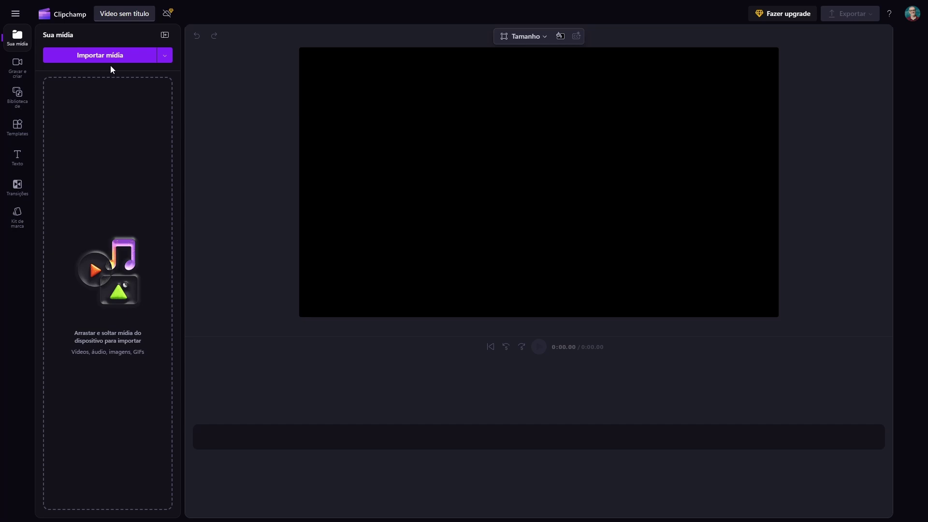
- Import Legendas.mp4 from Este Computador > Vídeos and drag it onto the timeline
{"action": "left_click", "coordinate": [165, 57]}
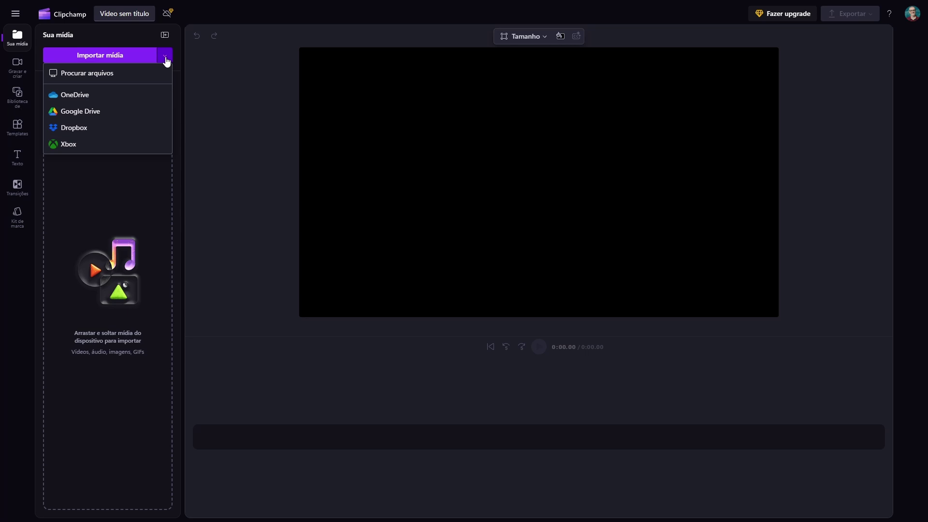
{"action": "left_click", "coordinate": [167, 61]}
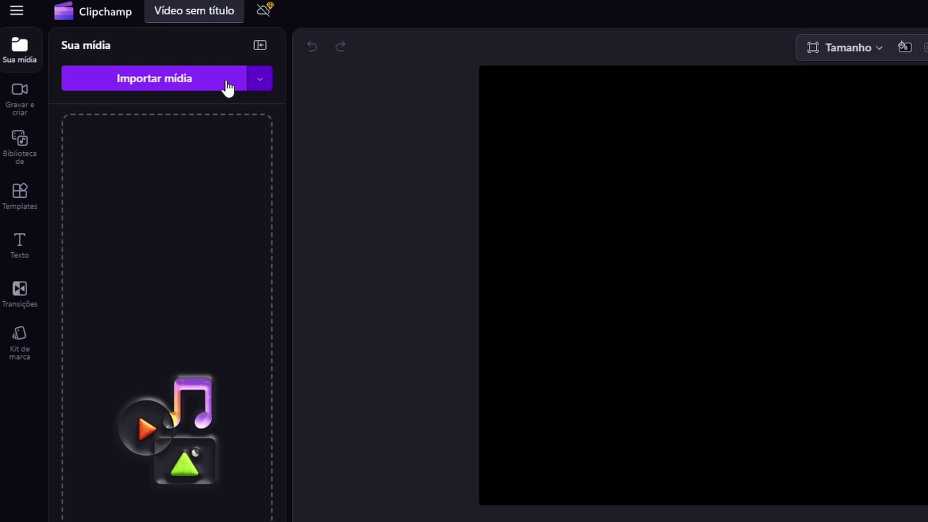
{"action": "left_click", "coordinate": [145, 83]}
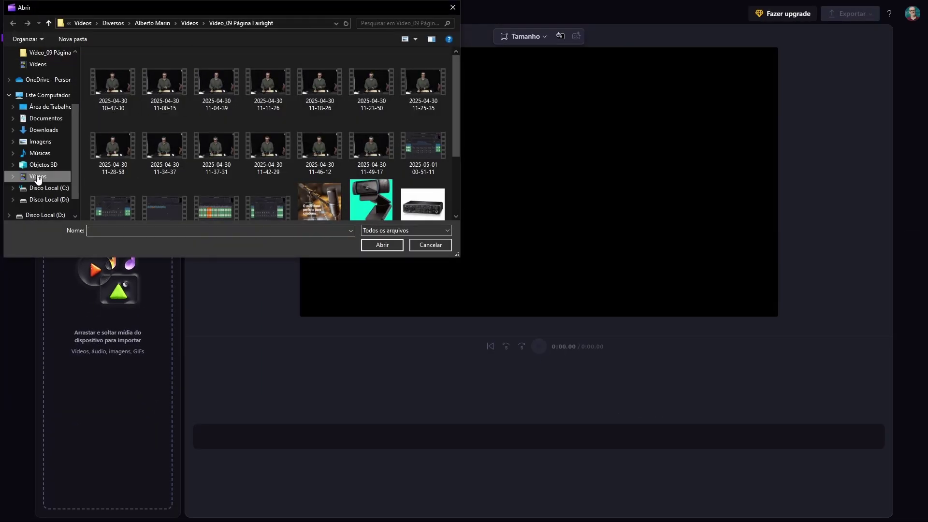
{"action": "left_click", "coordinate": [38, 177]}
{"action": "scroll", "coordinate": [242, 170], "scroll_direction": "down", "scroll_amount": 5}
{"action": "left_click", "coordinate": [118, 203]}
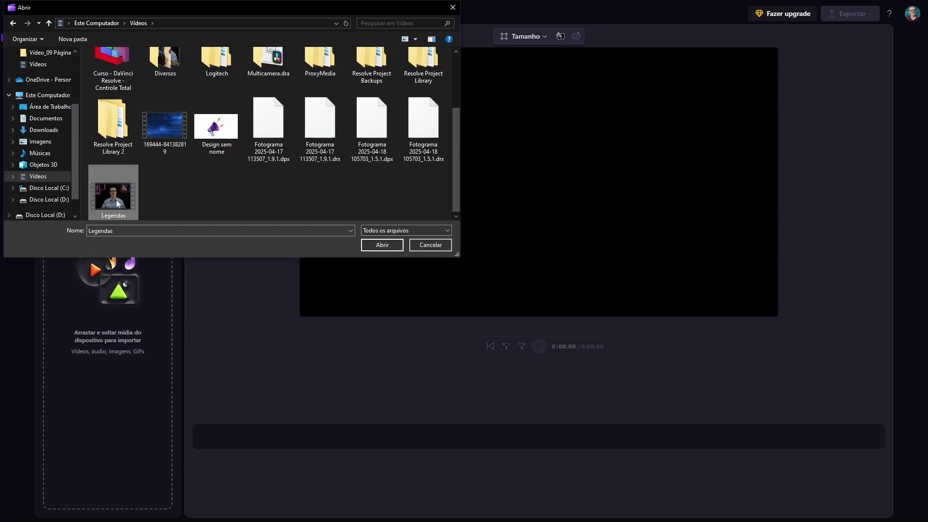
{"action": "double_click", "coordinate": [117, 201]}
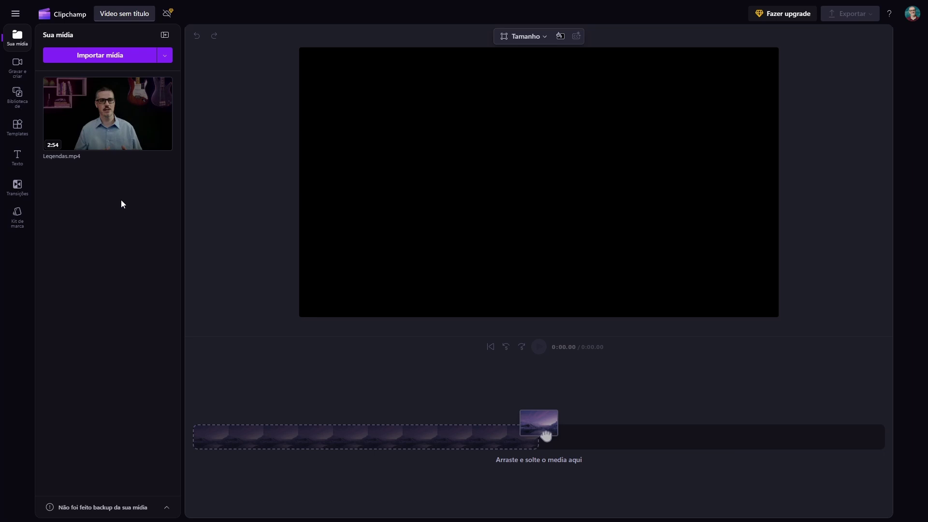
{"action": "mouse_move", "coordinate": [128, 127]}
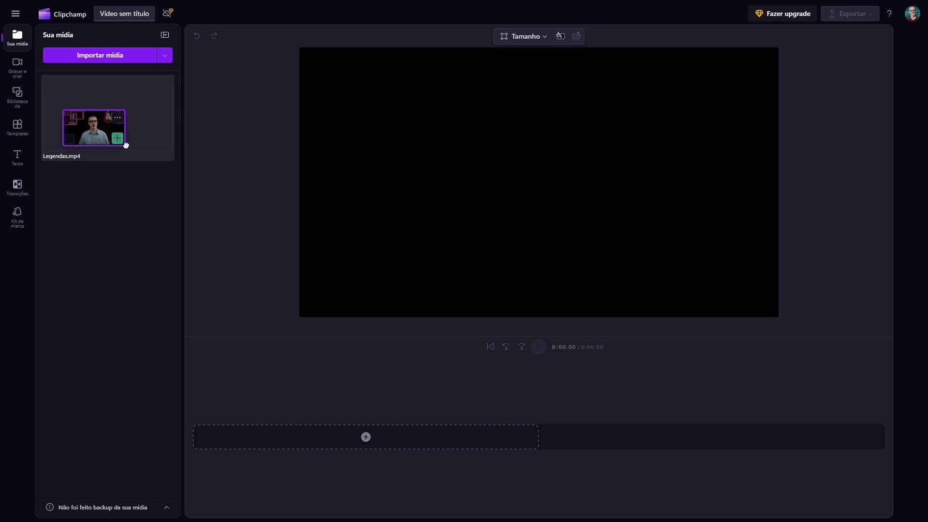
{"action": "left_click_drag", "start_coordinate": [124, 143], "coordinate": [393, 438]}
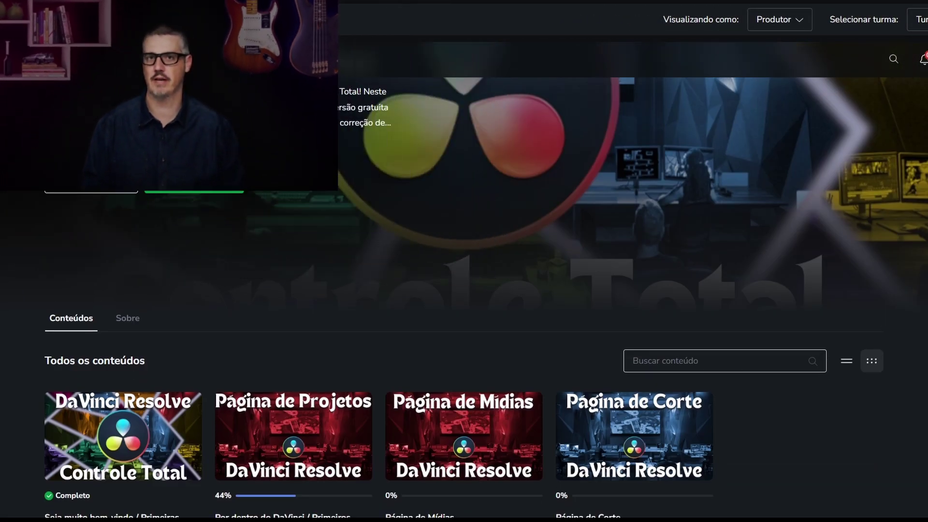
- Open the Hotmart course's welcome lesson and play its video
{"action": "scroll", "coordinate": [123, 386], "scroll_direction": "down", "scroll_amount": 2}
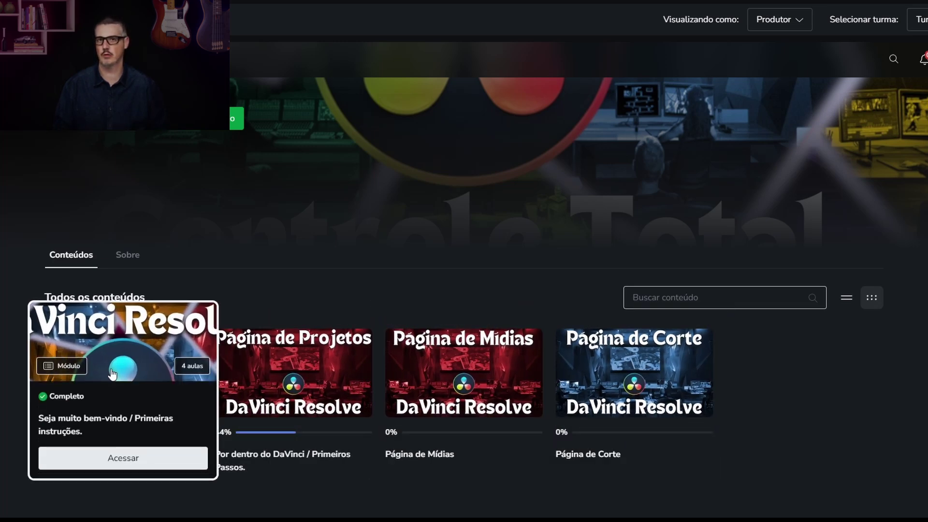
{"action": "left_click", "coordinate": [193, 363]}
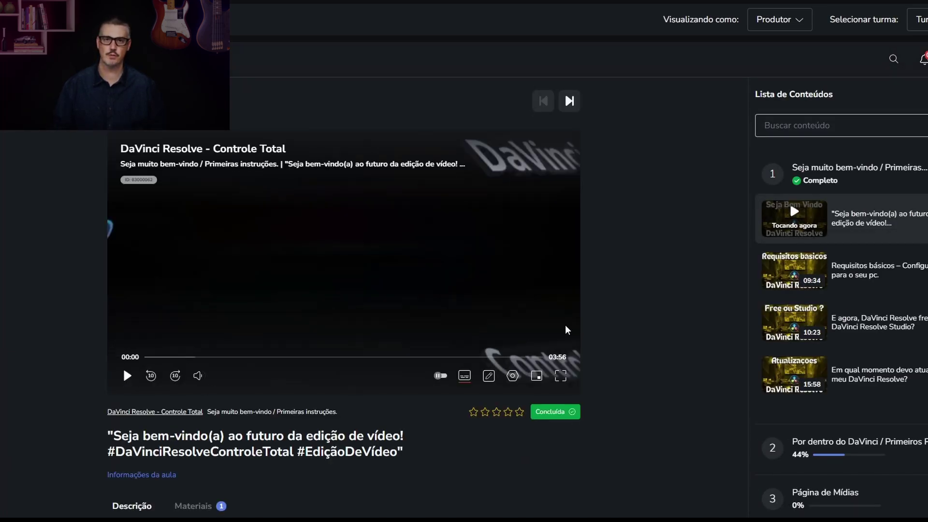
{"action": "left_click", "coordinate": [128, 376]}
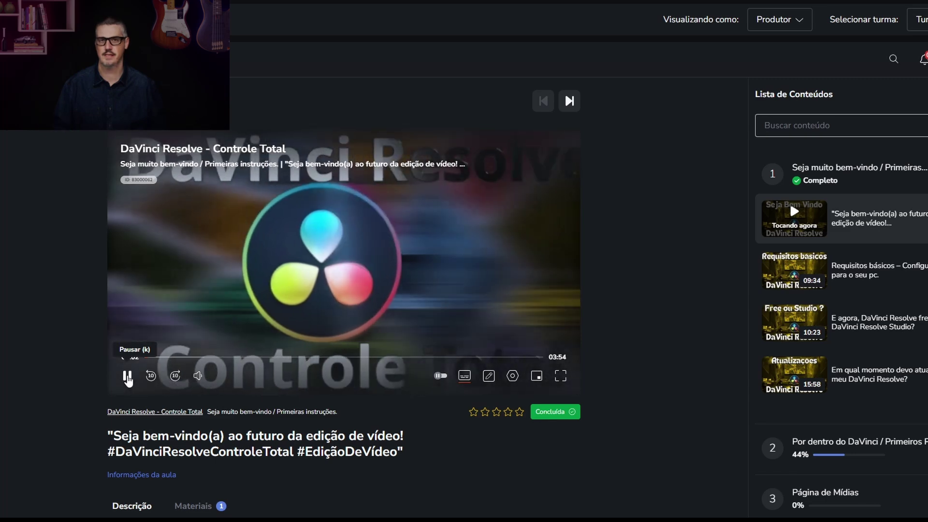
- Expand the second module in Lista de Conteúdos to list its lessons
{"action": "scroll", "coordinate": [841, 290], "scroll_direction": "down", "scroll_amount": 2}
{"action": "left_click", "coordinate": [822, 389]}
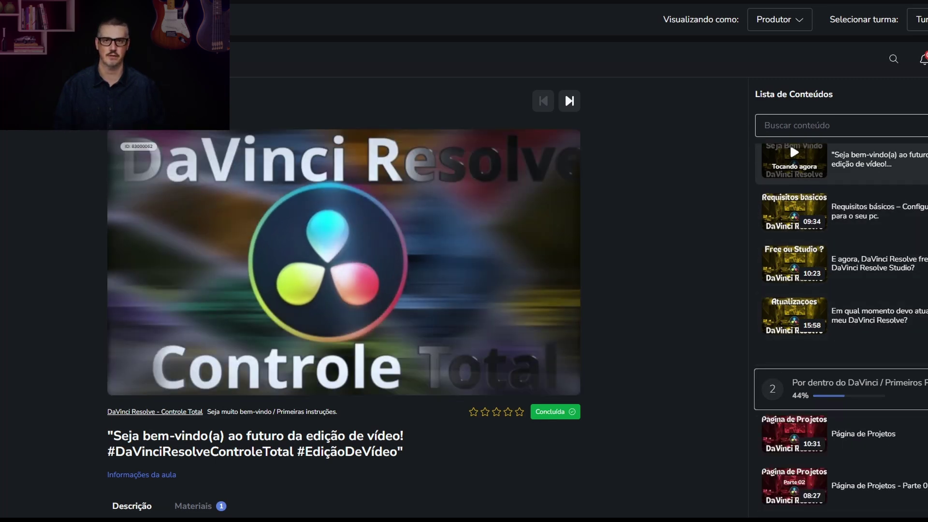
{"action": "scroll", "coordinate": [841, 296], "scroll_direction": "down", "scroll_amount": 2}
{"action": "scroll", "coordinate": [841, 296], "scroll_direction": "down", "scroll_amount": 3}
{"action": "scroll", "coordinate": [842, 295], "scroll_direction": "down", "scroll_amount": 3}
{"action": "scroll", "coordinate": [842, 296], "scroll_direction": "down", "scroll_amount": 3}
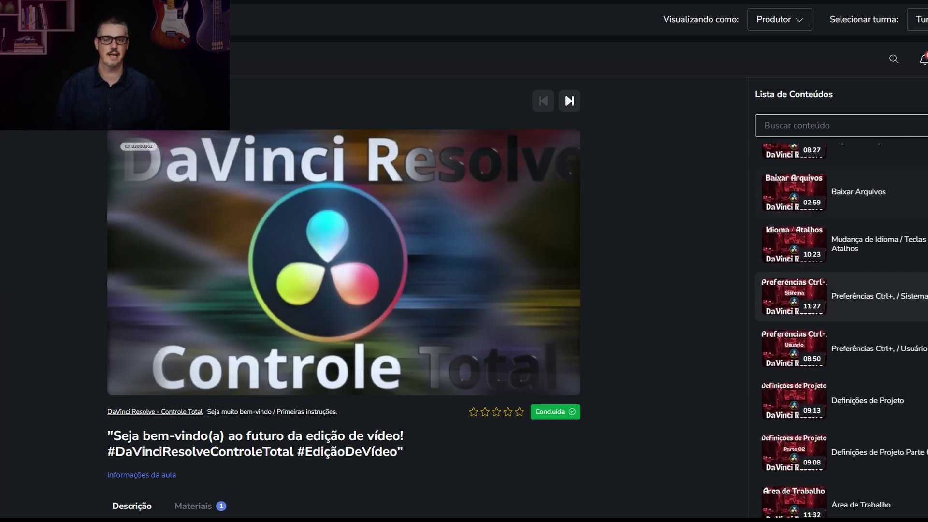
{"action": "scroll", "coordinate": [841, 296], "scroll_direction": "down", "scroll_amount": 2}
{"action": "scroll", "coordinate": [841, 296], "scroll_direction": "down", "scroll_amount": 2}
{"action": "scroll", "coordinate": [841, 296], "scroll_direction": "down", "scroll_amount": 3}
{"action": "scroll", "coordinate": [841, 296], "scroll_direction": "down", "scroll_amount": 2}
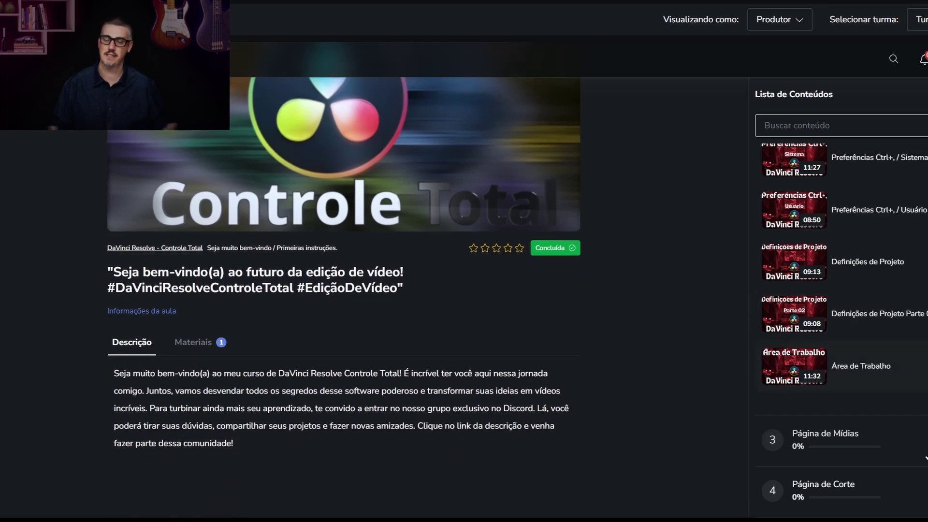
- Expand the Página de Mídias and Página de Corte modules to show their lessons
{"action": "left_click", "coordinate": [822, 439]}
{"action": "scroll", "coordinate": [842, 338], "scroll_direction": "down", "scroll_amount": 3}
{"action": "scroll", "coordinate": [842, 338], "scroll_direction": "down", "scroll_amount": 2}
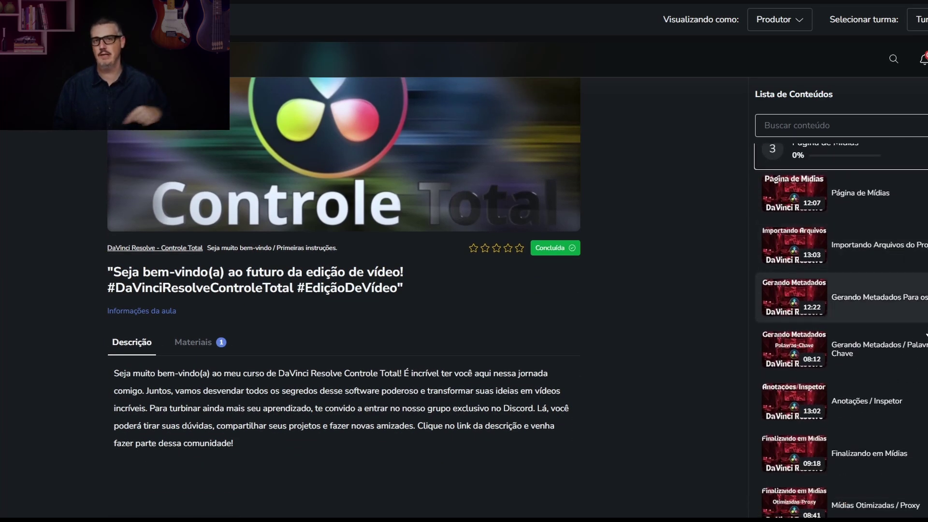
{"action": "scroll", "coordinate": [842, 338], "scroll_direction": "down", "scroll_amount": 2}
{"action": "scroll", "coordinate": [904, 387], "scroll_direction": "down", "scroll_amount": 1}
{"action": "scroll", "coordinate": [904, 387], "scroll_direction": "down", "scroll_amount": 2}
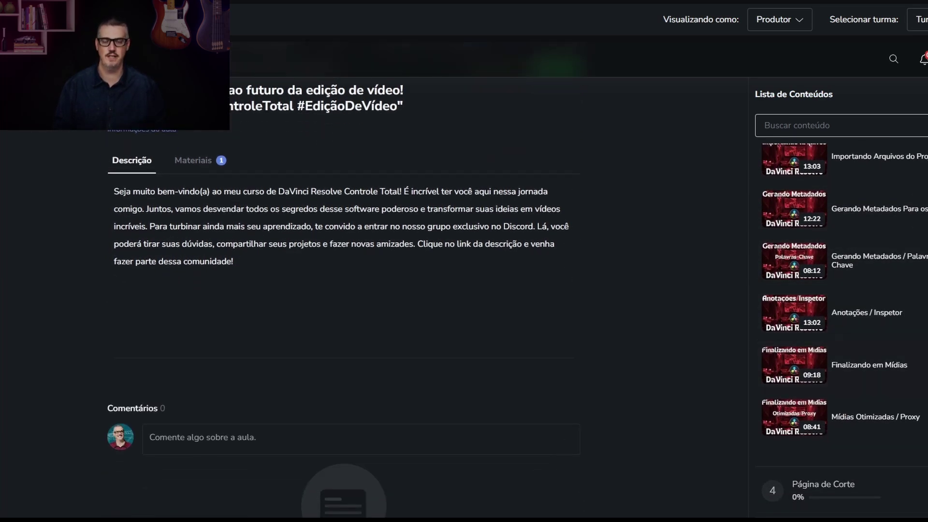
{"action": "left_click", "coordinate": [905, 447]}
{"action": "scroll", "coordinate": [909, 358], "scroll_direction": "down", "scroll_amount": 3}
{"action": "scroll", "coordinate": [921, 328], "scroll_direction": "down", "scroll_amount": 3}
{"action": "scroll", "coordinate": [923, 329], "scroll_direction": "down", "scroll_amount": 2}
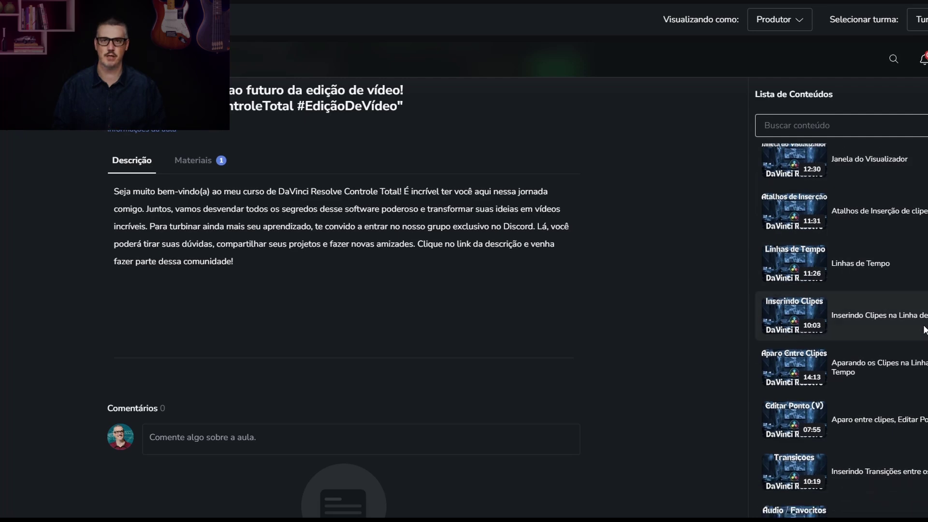
{"action": "scroll", "coordinate": [926, 341], "scroll_direction": "down", "scroll_amount": 2}
{"action": "scroll", "coordinate": [924, 348], "scroll_direction": "down", "scroll_amount": 2}
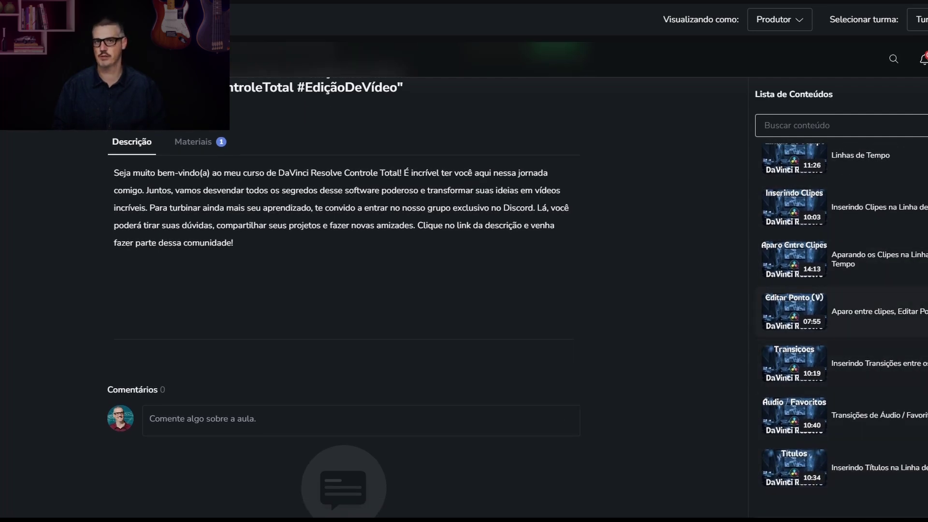
{"action": "scroll", "coordinate": [705, 309], "scroll_direction": "up", "scroll_amount": 3}
{"action": "scroll", "coordinate": [705, 309], "scroll_direction": "up", "scroll_amount": 3}
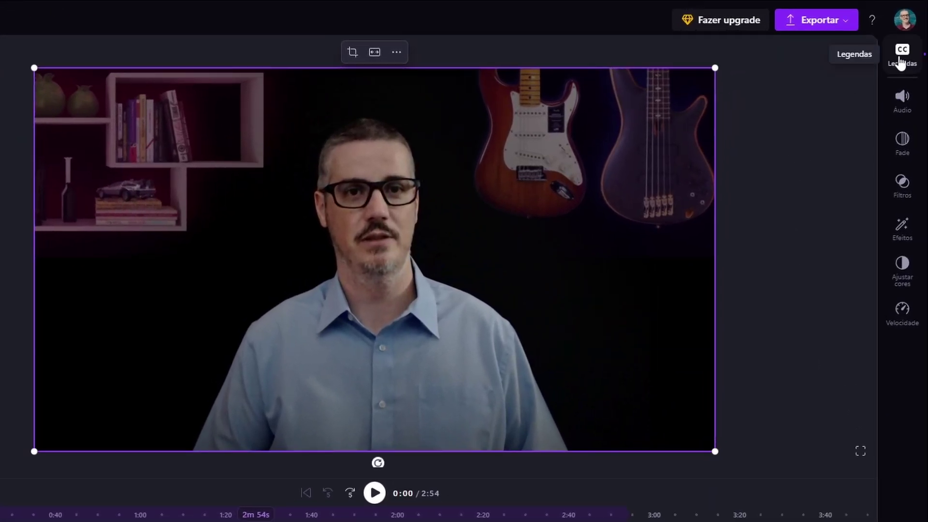
- Open the Legendas panel and choose Experimentar agora for AI-generated captions
{"action": "left_click", "coordinate": [902, 57]}
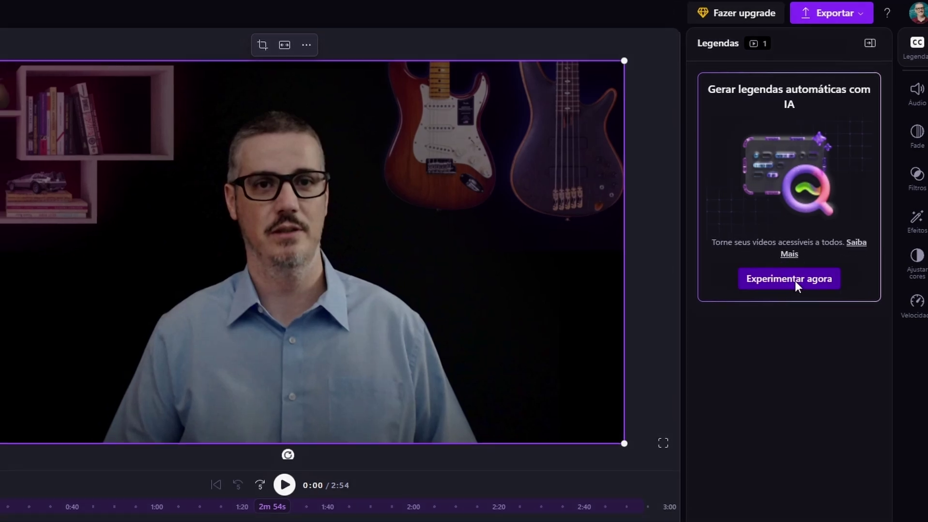
{"action": "left_click", "coordinate": [781, 290]}
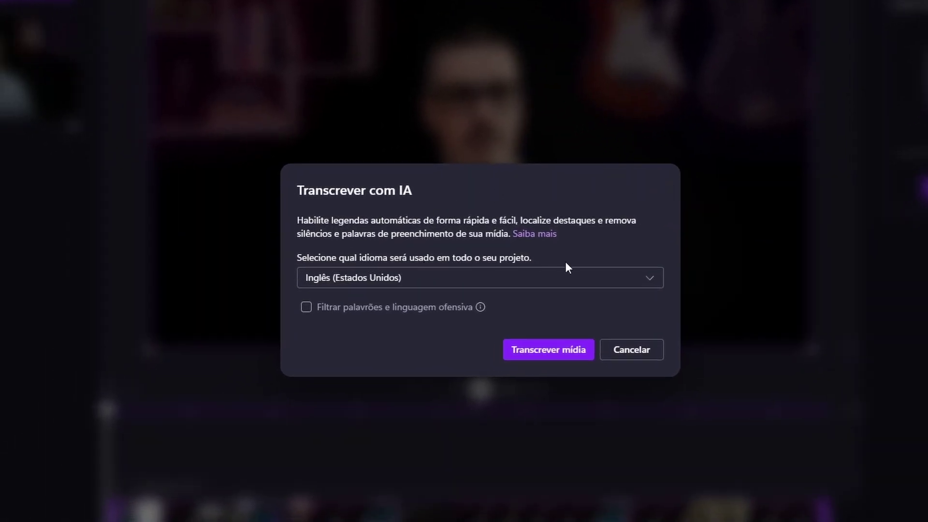
- Set the transcription language to Português (Brasil) and run Transcrever mídia
{"action": "left_click", "coordinate": [653, 288]}
{"action": "scroll", "coordinate": [520, 345], "scroll_direction": "down", "scroll_amount": 5}
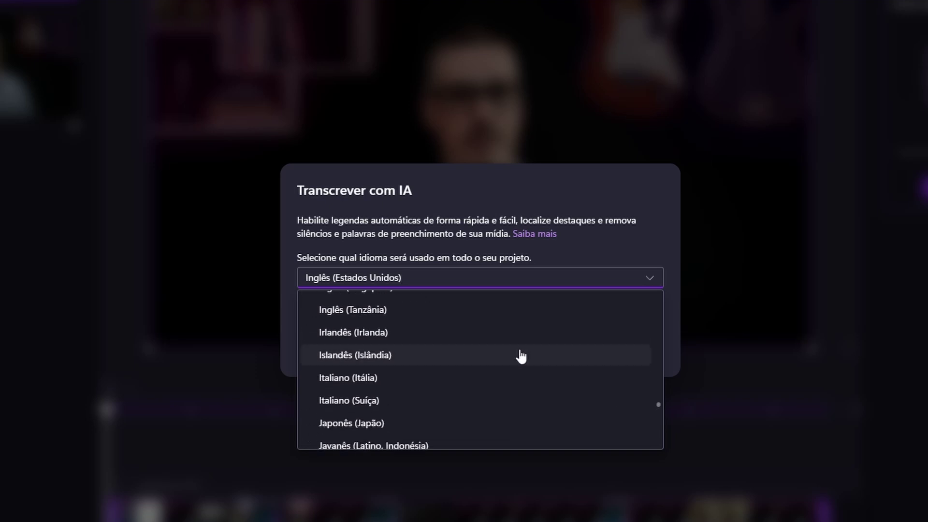
{"action": "scroll", "coordinate": [521, 355], "scroll_direction": "down", "scroll_amount": 5}
{"action": "scroll", "coordinate": [518, 351], "scroll_direction": "down", "scroll_amount": 5}
{"action": "scroll", "coordinate": [508, 346], "scroll_direction": "down", "scroll_amount": 3}
{"action": "scroll", "coordinate": [503, 347], "scroll_direction": "up", "scroll_amount": 8}
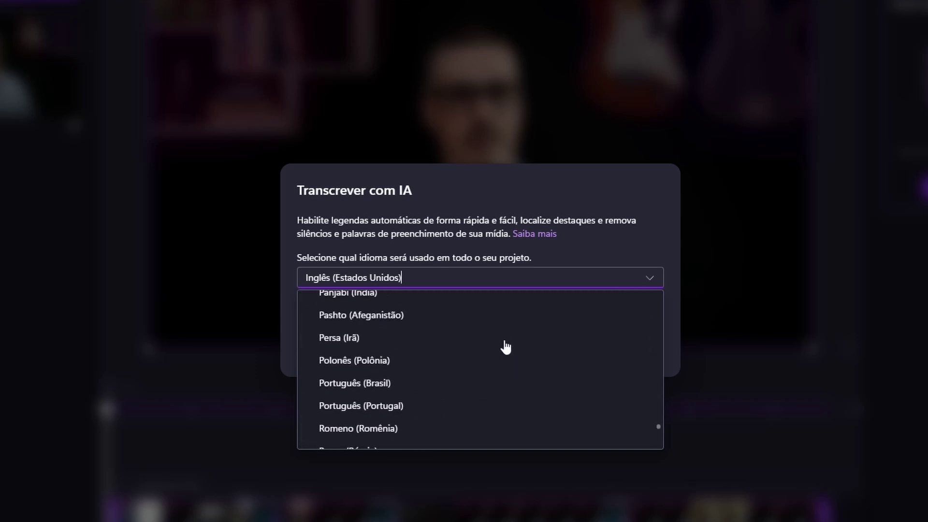
{"action": "left_click", "coordinate": [370, 387]}
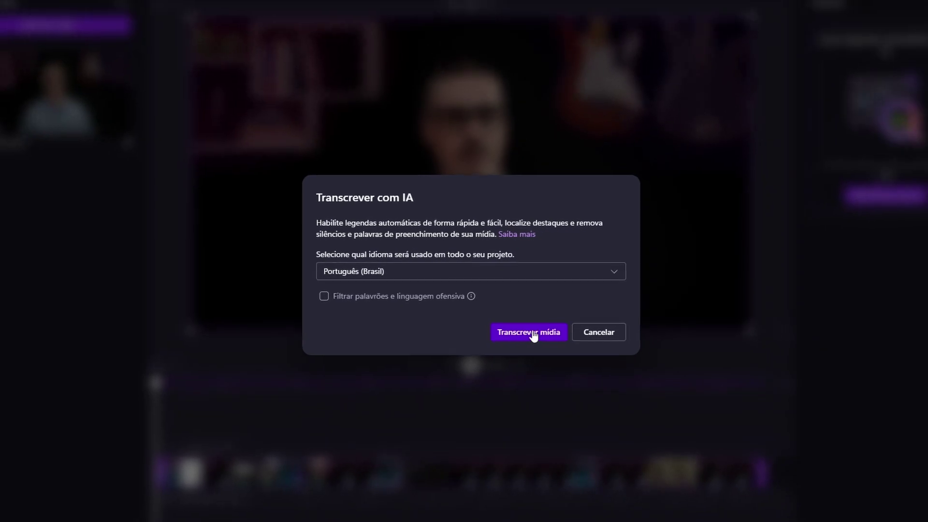
{"action": "left_click", "coordinate": [544, 355]}
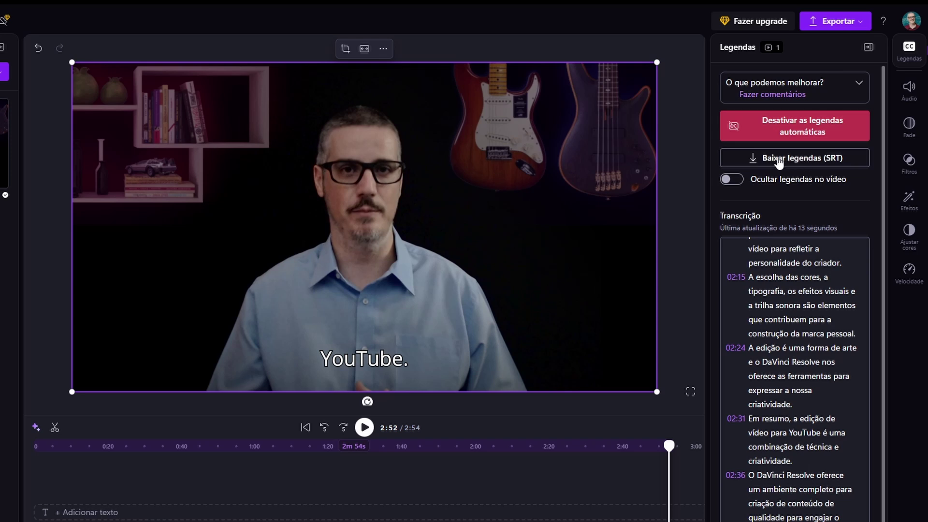
- Download the Legendas captions as Vídeo sem título.srt and dismiss the download notice
{"action": "left_click", "coordinate": [848, 159]}
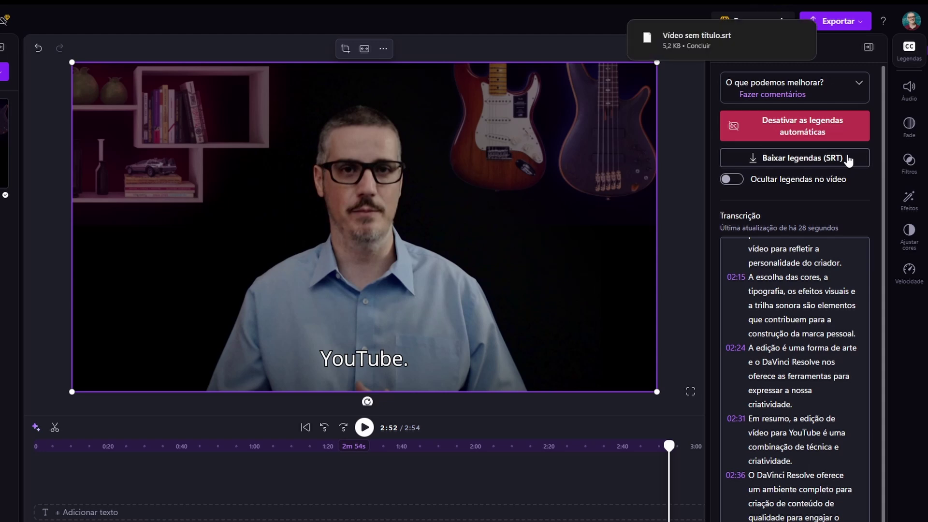
{"action": "mouse_move", "coordinate": [702, 33]}
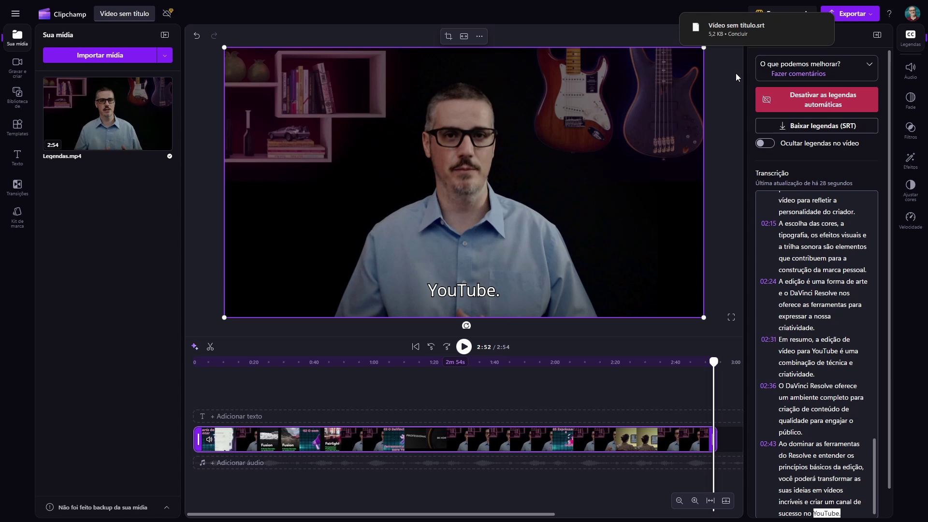
{"action": "left_click", "coordinate": [736, 73]}
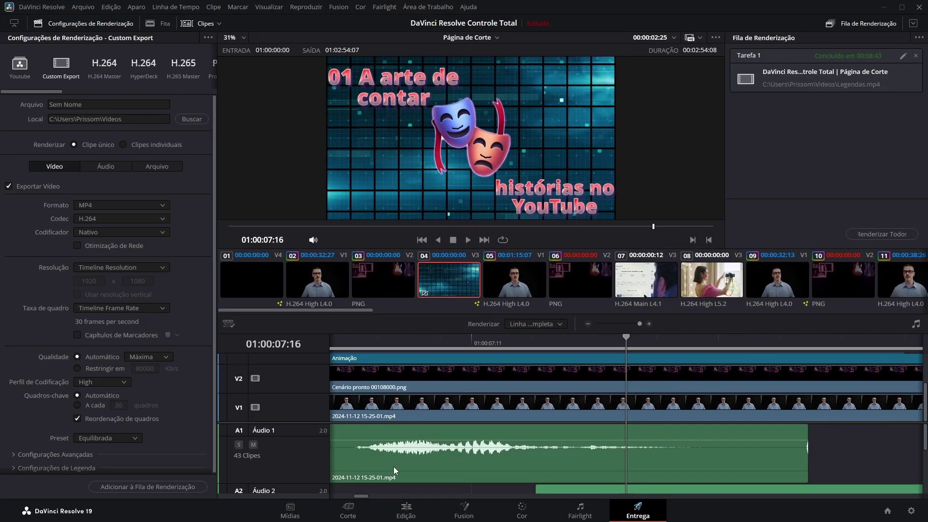
- On the Edição page, import Vídeo sem título.srt from Downloads into the Media Pool via Importar Legendas
{"action": "left_click", "coordinate": [406, 510]}
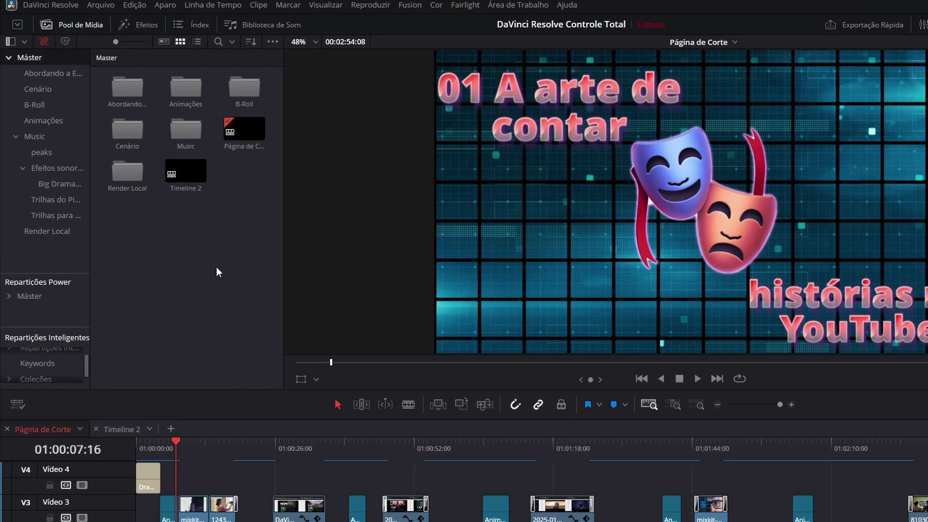
{"action": "right_click", "coordinate": [149, 240]}
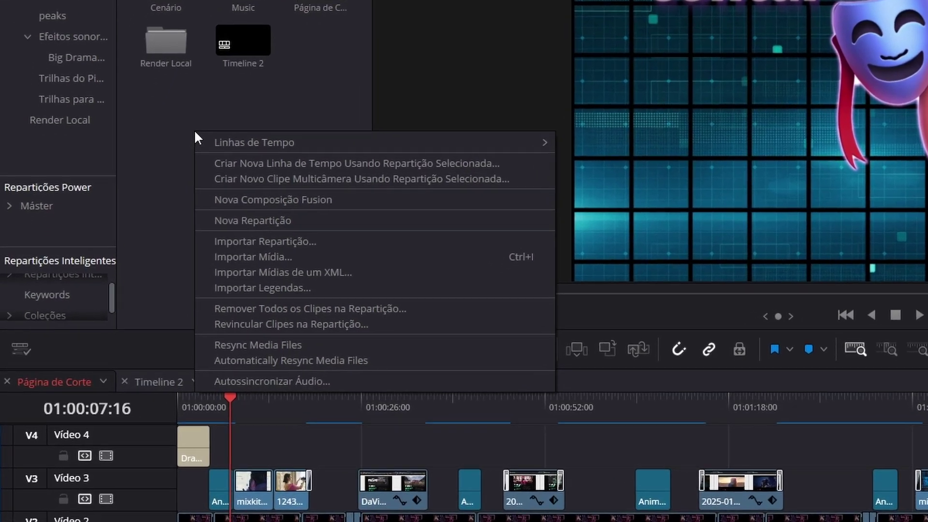
{"action": "left_click", "coordinate": [281, 287]}
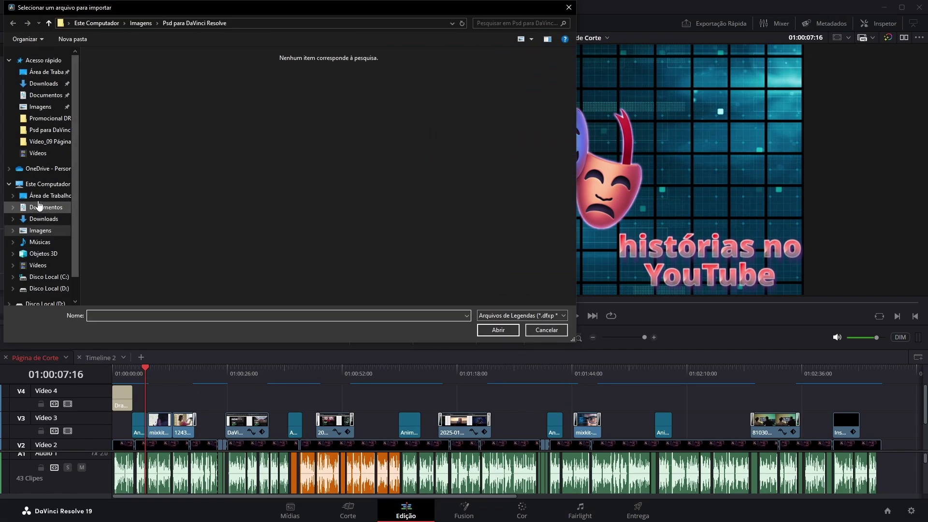
{"action": "left_click", "coordinate": [43, 83]}
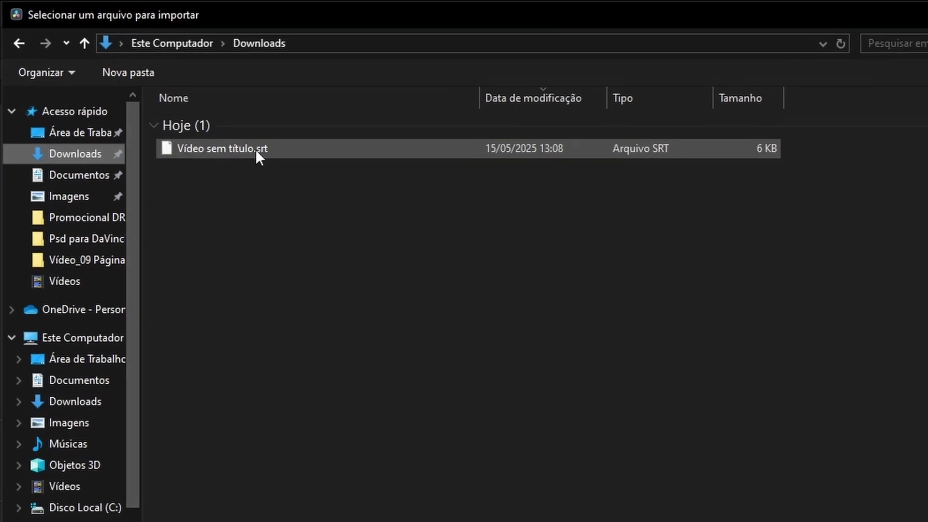
{"action": "left_click", "coordinate": [243, 149]}
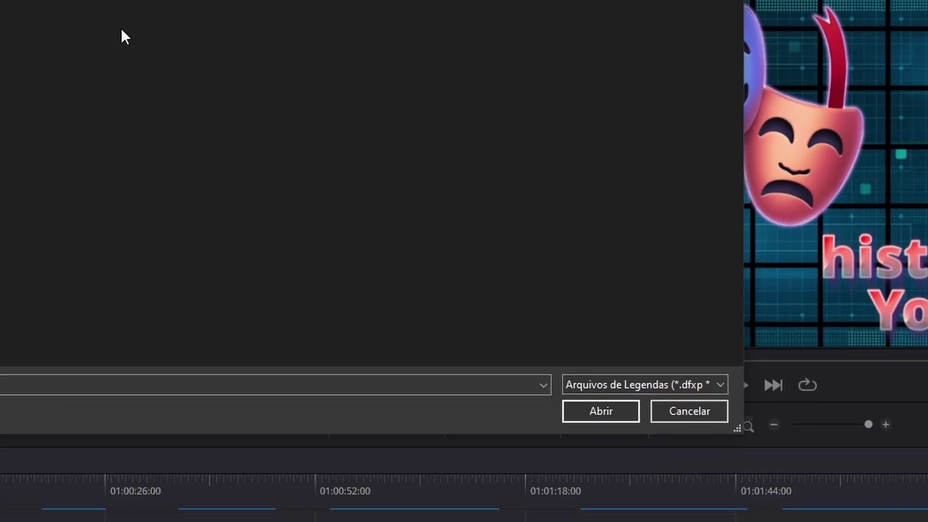
{"action": "left_click", "coordinate": [600, 416]}
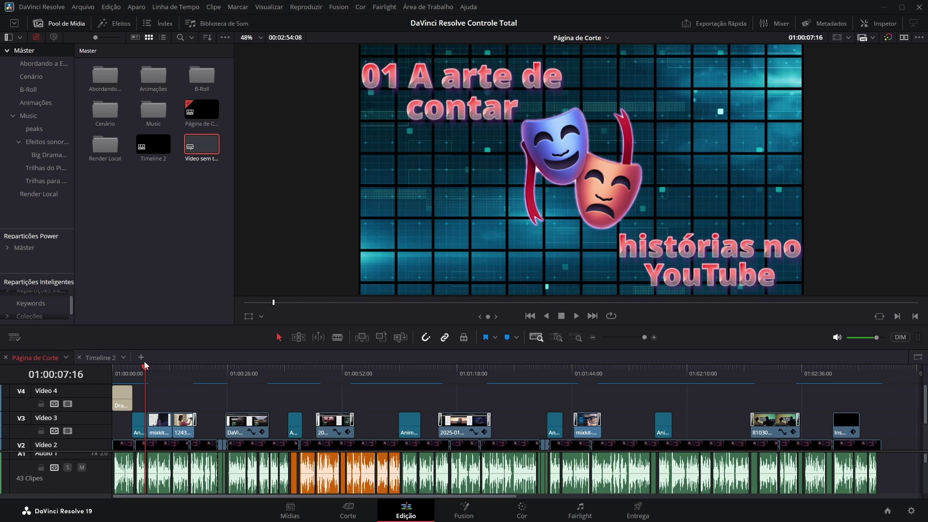
- Drop the Vídeo sem título.srt subtitle clip at the very start of the timeline
{"action": "left_click_drag", "start_coordinate": [148, 371], "coordinate": [7, 373]}
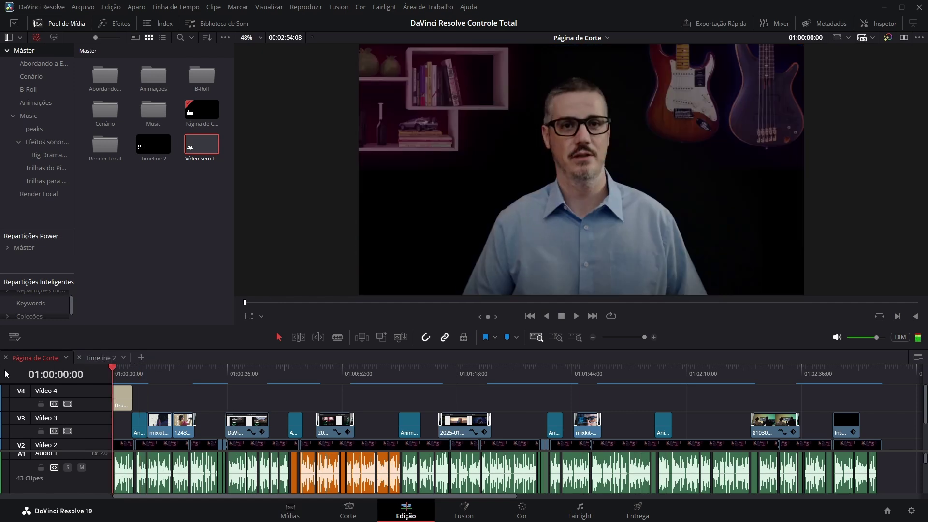
{"action": "scroll", "coordinate": [195, 440], "scroll_direction": "down", "scroll_amount": 2}
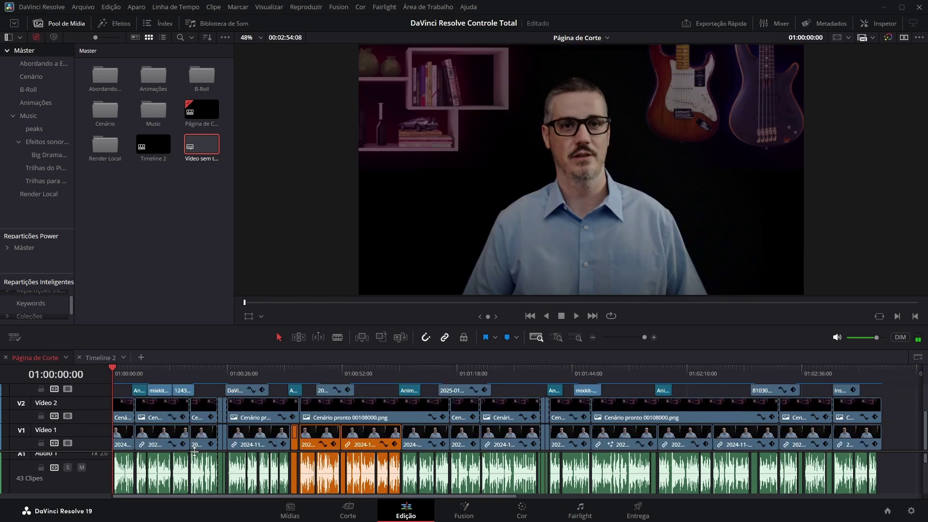
{"action": "scroll", "coordinate": [195, 451], "scroll_direction": "down", "scroll_amount": 1}
{"action": "scroll", "coordinate": [197, 453], "scroll_direction": "up", "scroll_amount": 2}
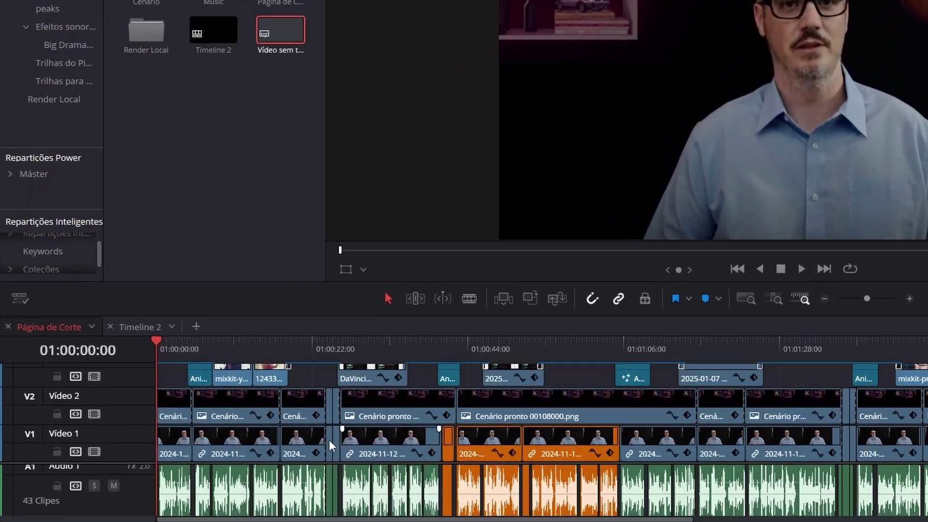
{"action": "scroll", "coordinate": [238, 439], "scroll_direction": "up", "scroll_amount": 3}
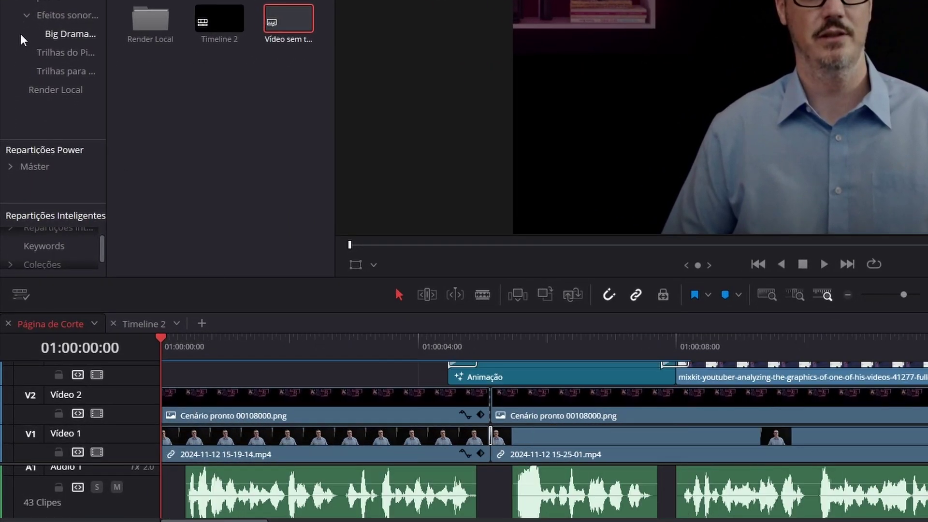
{"action": "left_click_drag", "start_coordinate": [285, 351], "coordinate": [173, 378]}
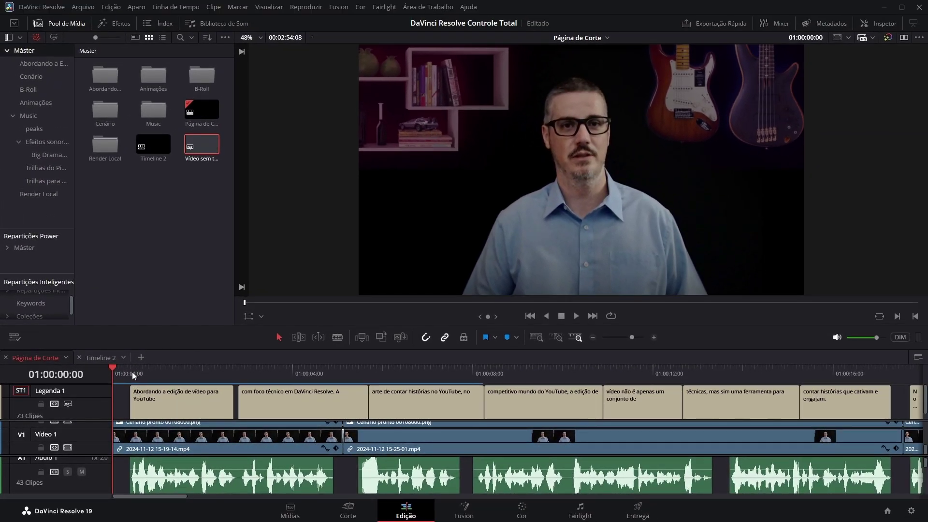
- Preview the first four captions in the viewer and open the subtitle track in the Inspector
{"action": "left_click", "coordinate": [132, 372]}
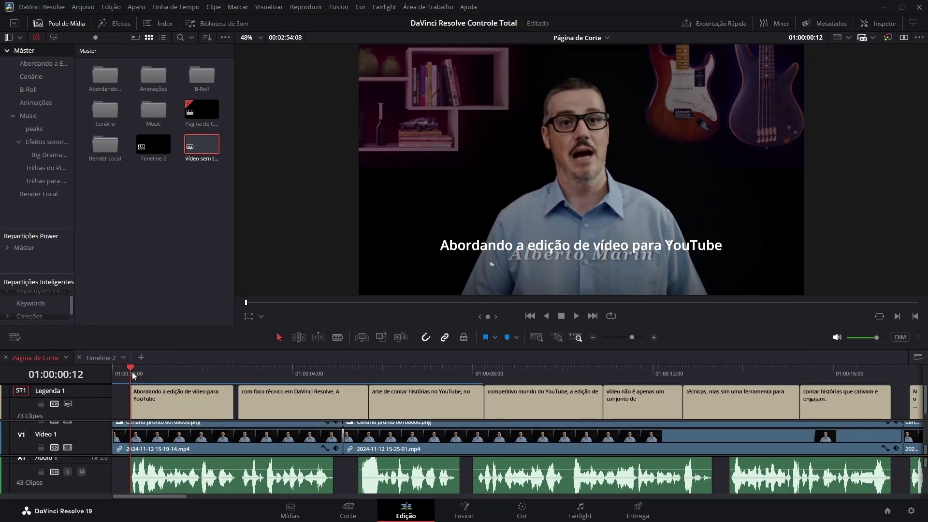
{"action": "left_click", "coordinate": [167, 371]}
{"action": "left_click", "coordinate": [295, 366]}
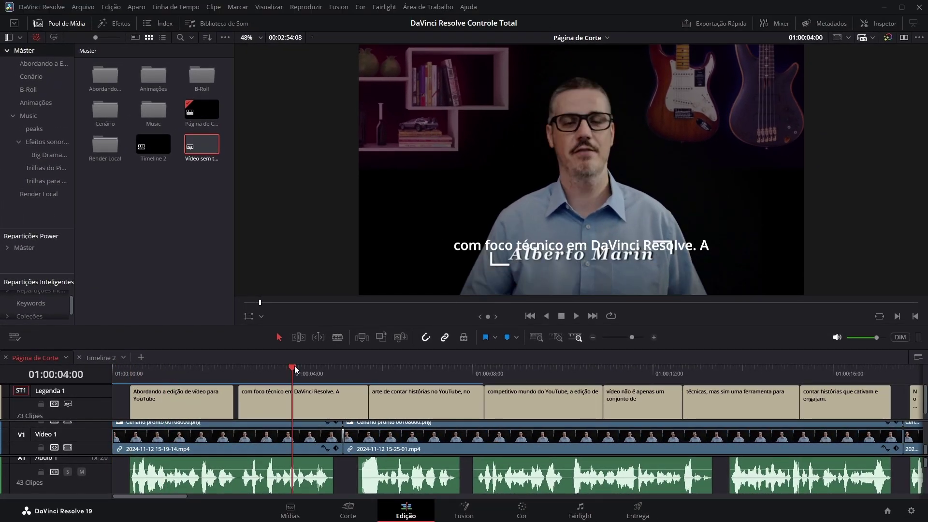
{"action": "left_click", "coordinate": [418, 370]}
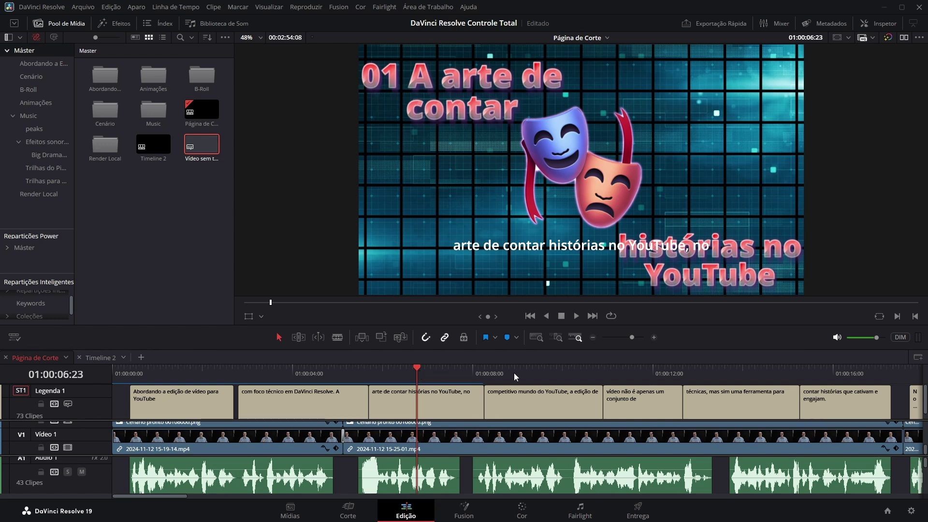
{"action": "left_click", "coordinate": [533, 367]}
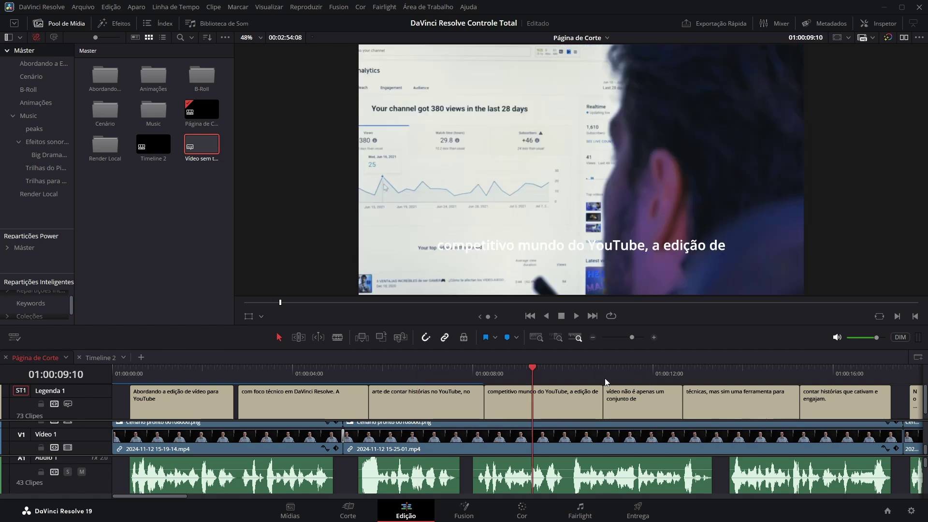
{"action": "double_click", "coordinate": [193, 406]}
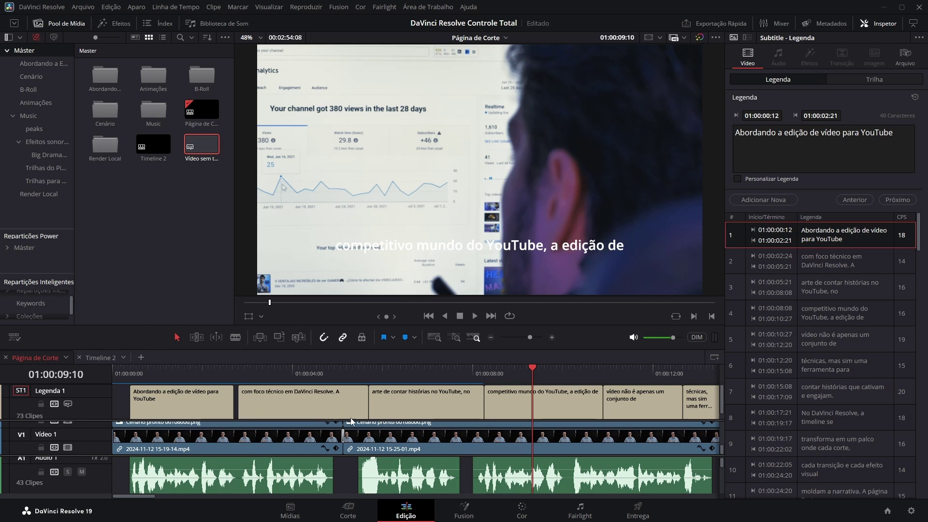
- Trim the edit point between captions 2 and 3 and step through captions 5 to 7
{"action": "left_click_drag", "start_coordinate": [368, 406], "coordinate": [364, 408]}
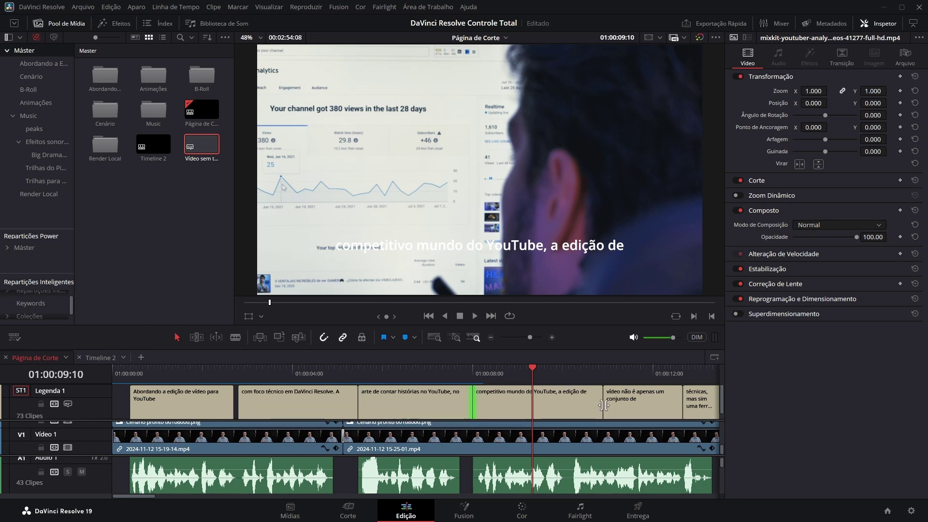
{"action": "left_click", "coordinate": [571, 404]}
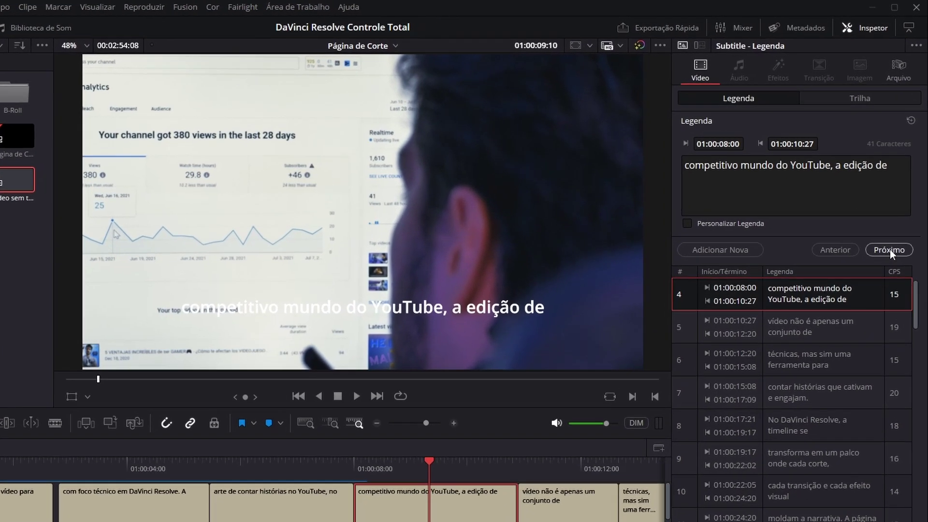
{"action": "left_click", "coordinate": [898, 199]}
{"action": "left_click", "coordinate": [888, 259]}
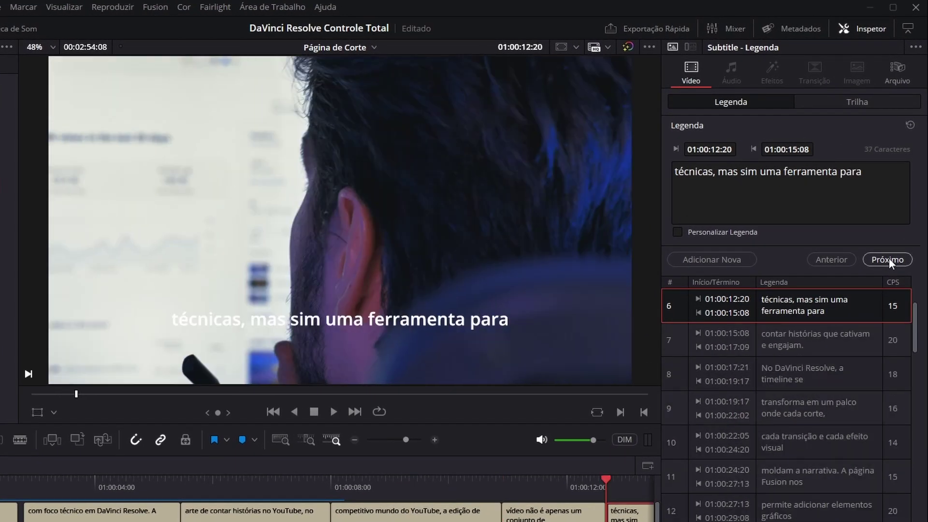
{"action": "left_click", "coordinate": [889, 258]}
{"action": "left_click", "coordinate": [813, 175]}
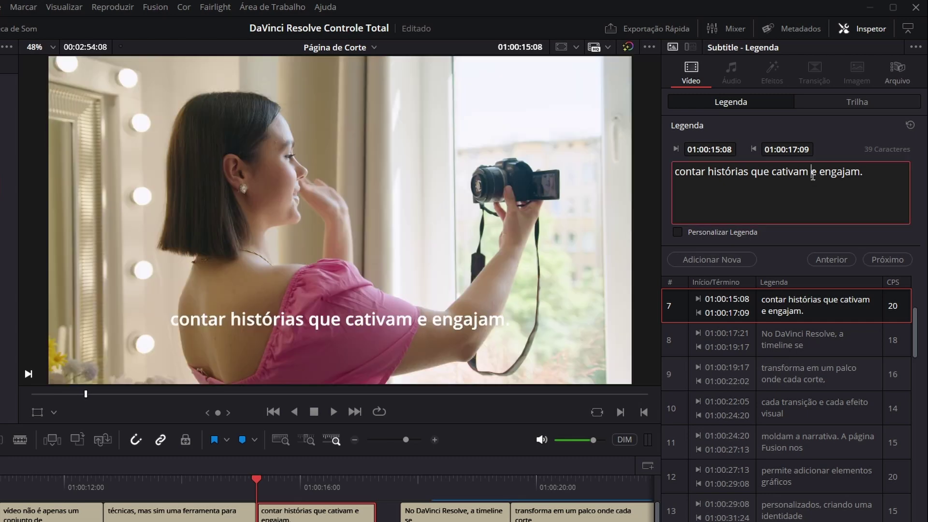
- Set the subtitle track's text Cor to yellow in the Inspector's Trilha settings
{"action": "left_click", "coordinate": [856, 99]}
{"action": "left_click", "coordinate": [774, 193]}
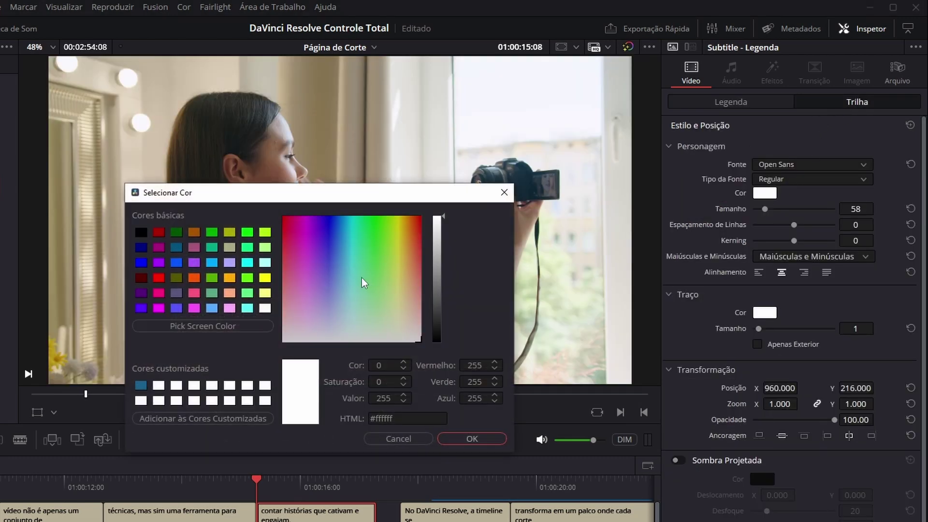
{"action": "left_click", "coordinate": [265, 278]}
{"action": "left_click", "coordinate": [473, 440]}
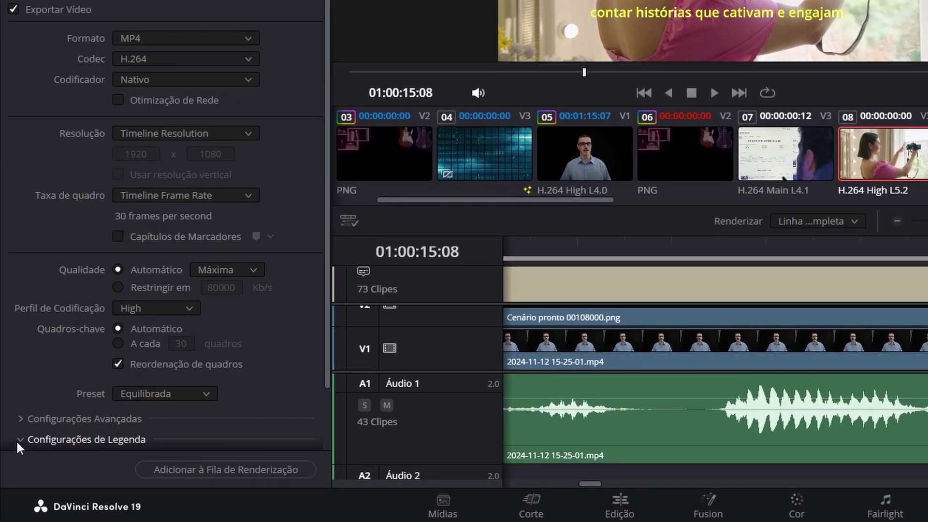
- In Configurações de Legenda, tick Exportar Legenda and set Formato to Queimadas no vídeo
{"action": "left_click", "coordinate": [13, 468]}
{"action": "scroll", "coordinate": [13, 378], "scroll_direction": "down", "scroll_amount": 2}
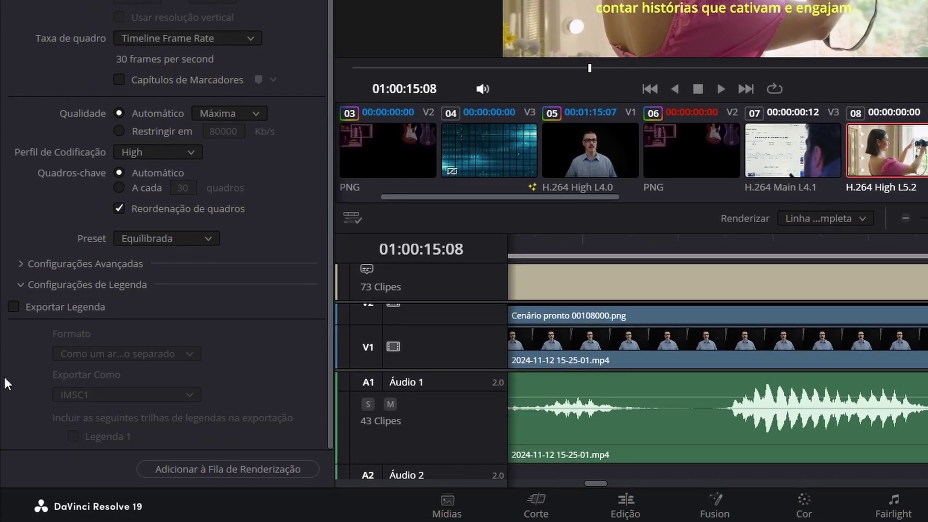
{"action": "left_click", "coordinate": [13, 307]}
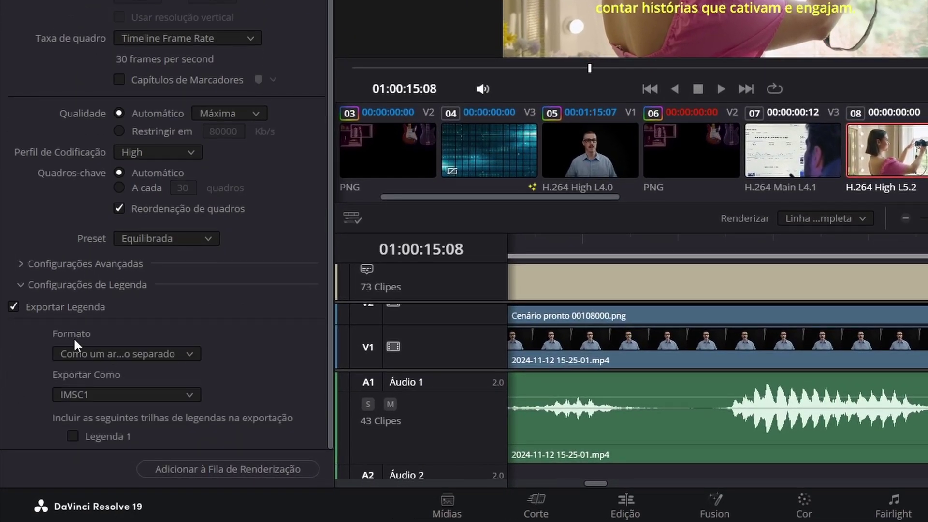
{"action": "left_click", "coordinate": [189, 352]}
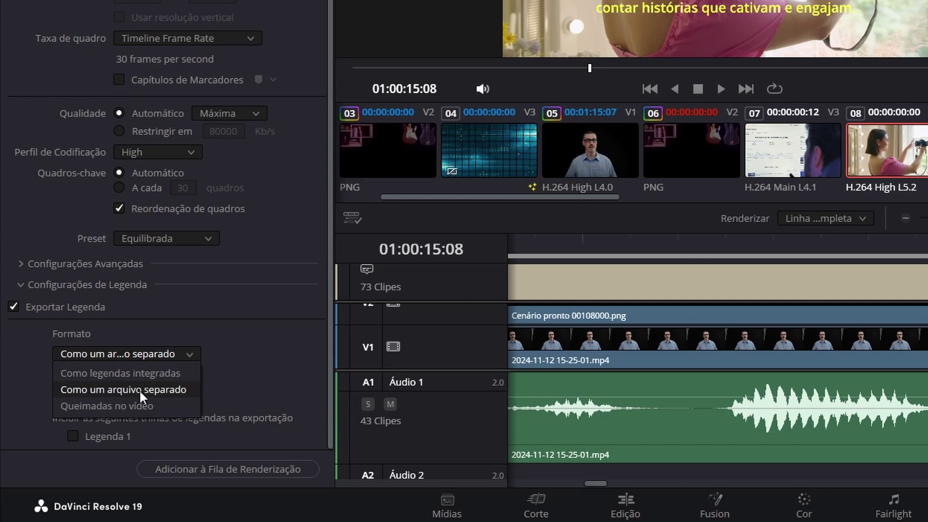
{"action": "left_click", "coordinate": [130, 403]}
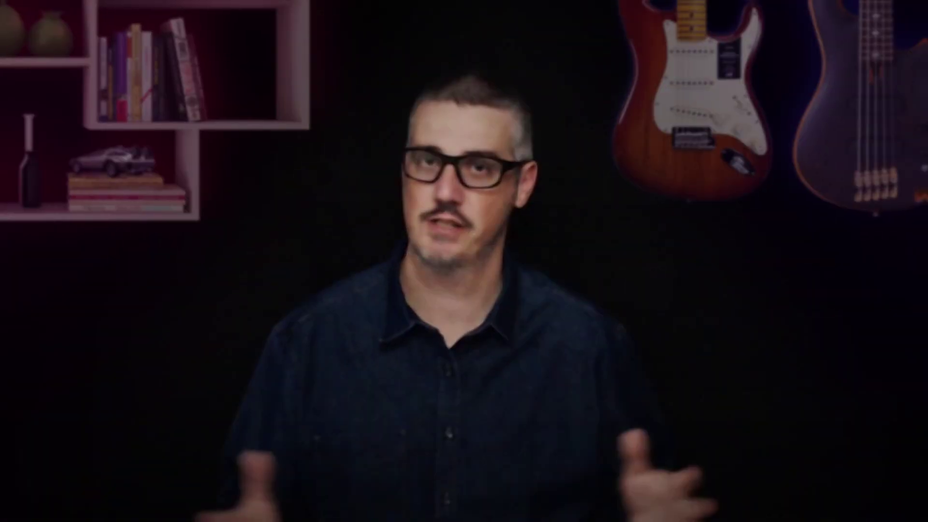